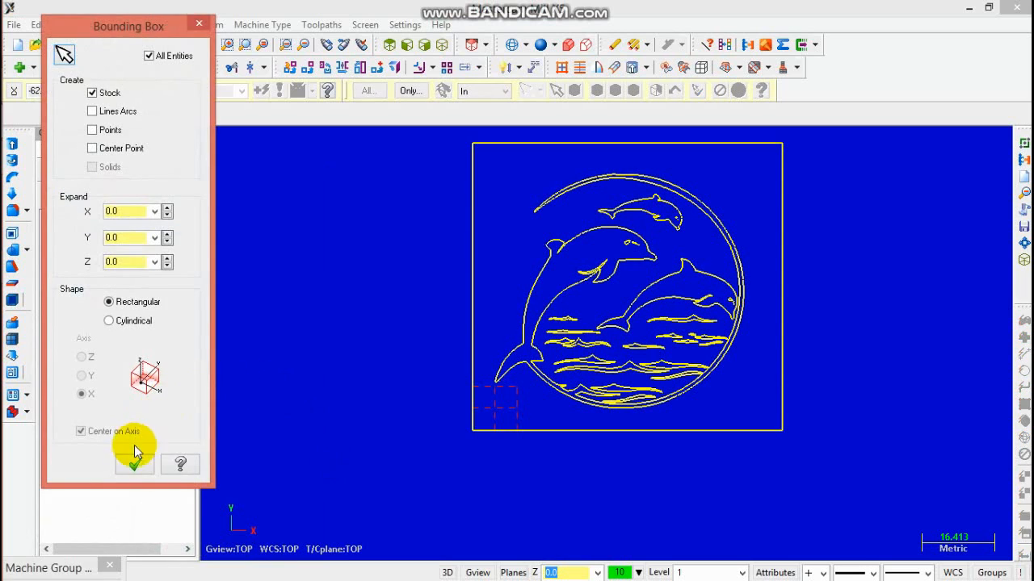
Define rectangular stock from the bounding box of all entities with zero expansion and accept the machine group's stock setup
left_click(192, 447)
left_click(385, 363)
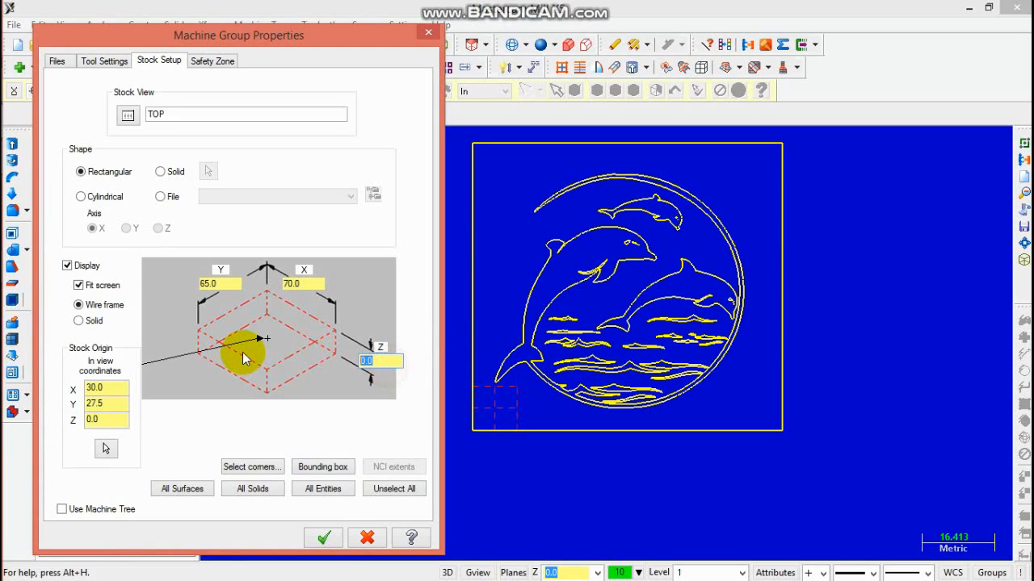
left_click(327, 538)
Create an Engraving toolpath and accept T as the NC name
left_click(322, 25)
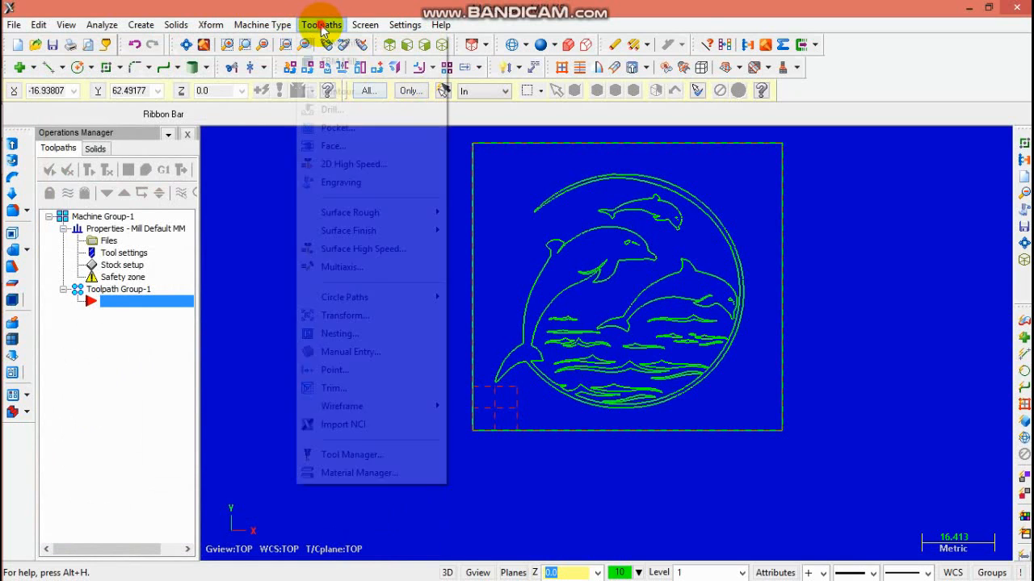
left_click(335, 180)
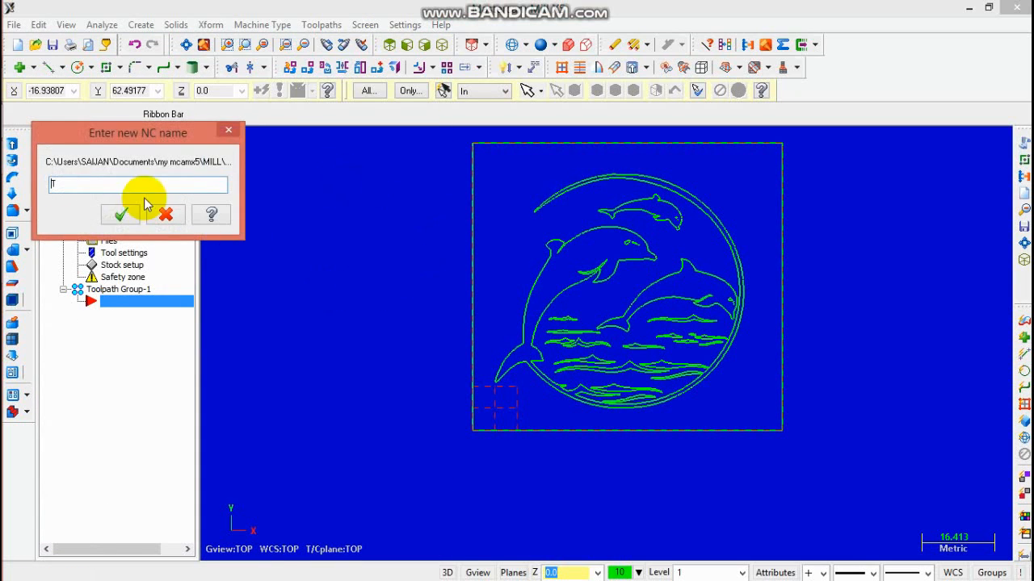
left_click(120, 214)
Begin the first chain on the ring's inner arc and continue it through the branch points around the lower-right waves
scroll(565, 243, "up", 2)
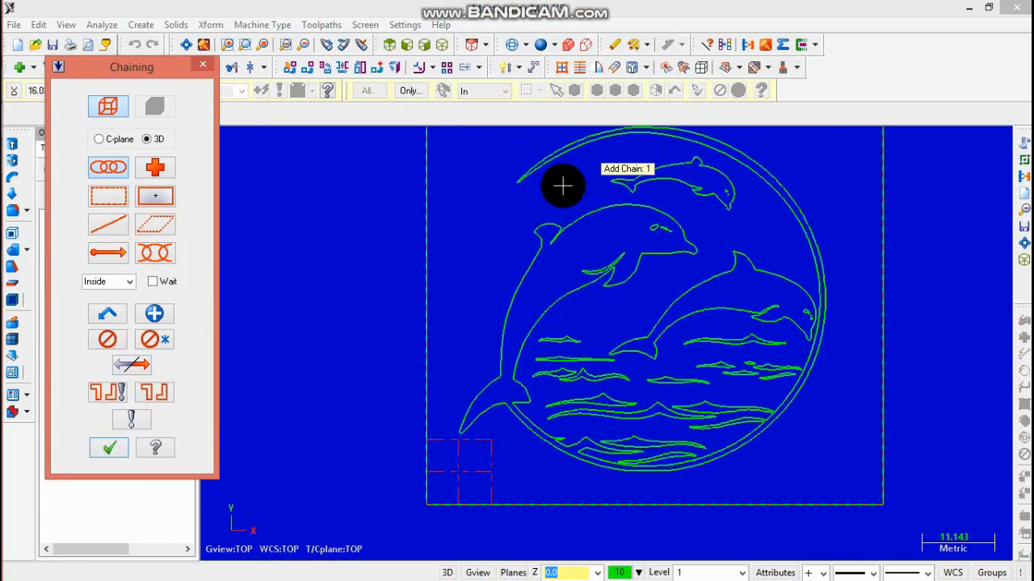
left_click(561, 153)
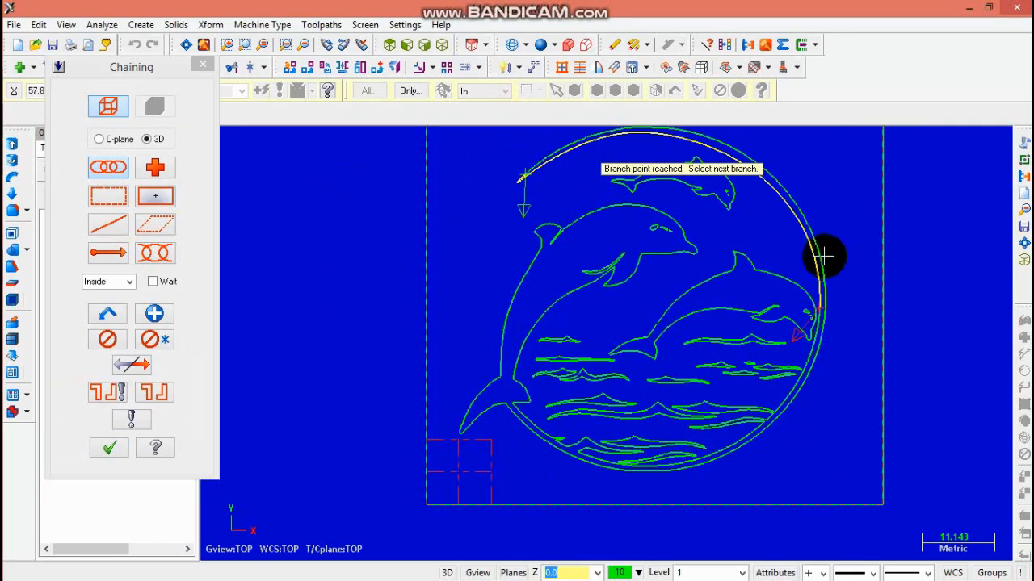
scroll(815, 328, "up", 2)
scroll(800, 431, "up", 2)
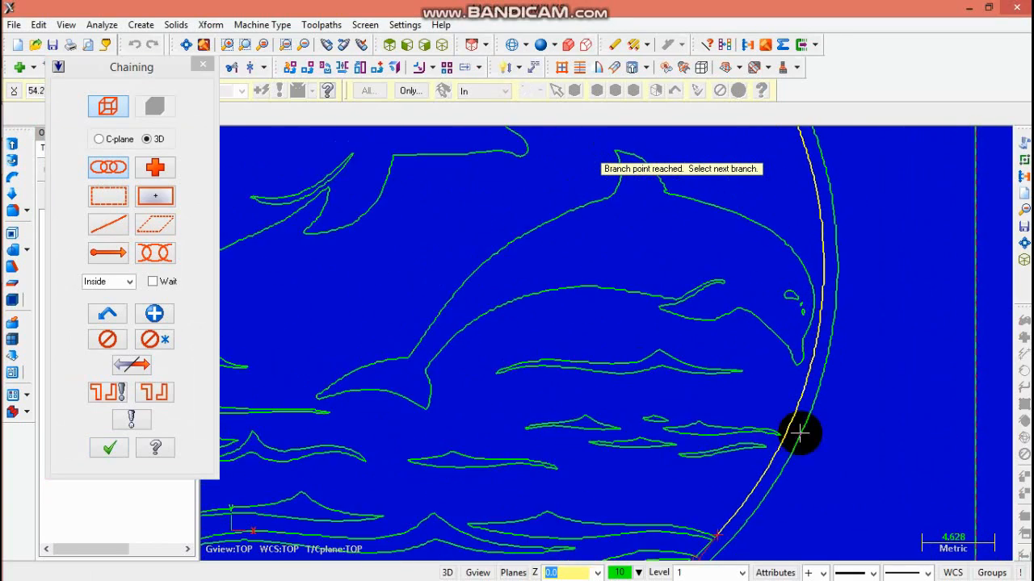
scroll(751, 500, "down", 2)
scroll(714, 529, "up", 2)
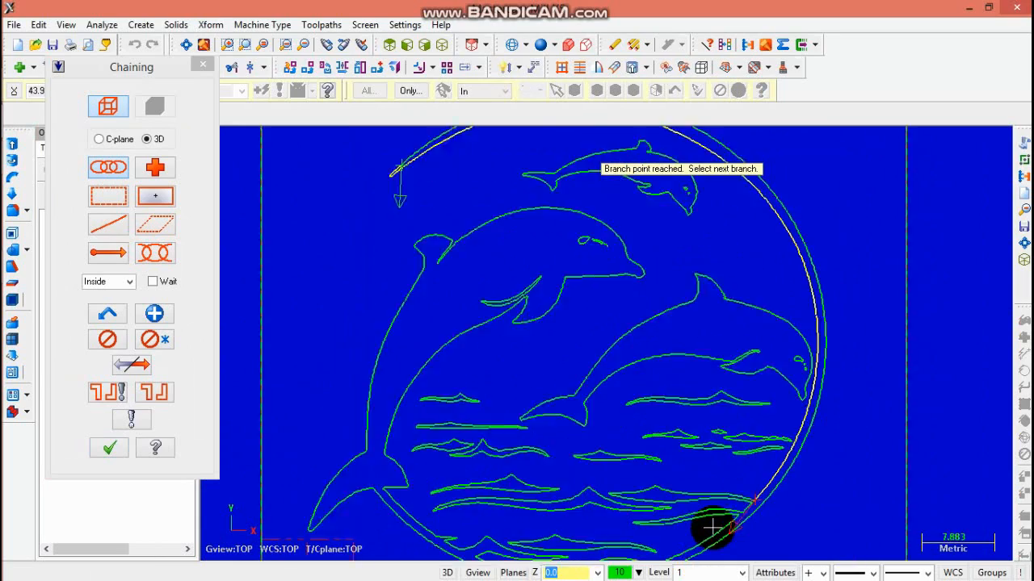
scroll(707, 529, "down", 2)
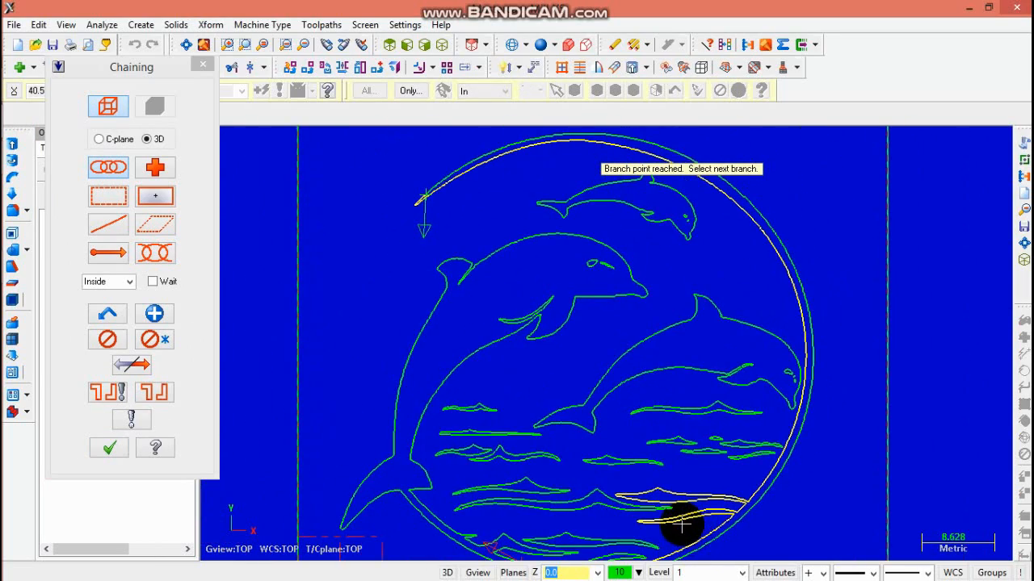
scroll(509, 545, "down", 2)
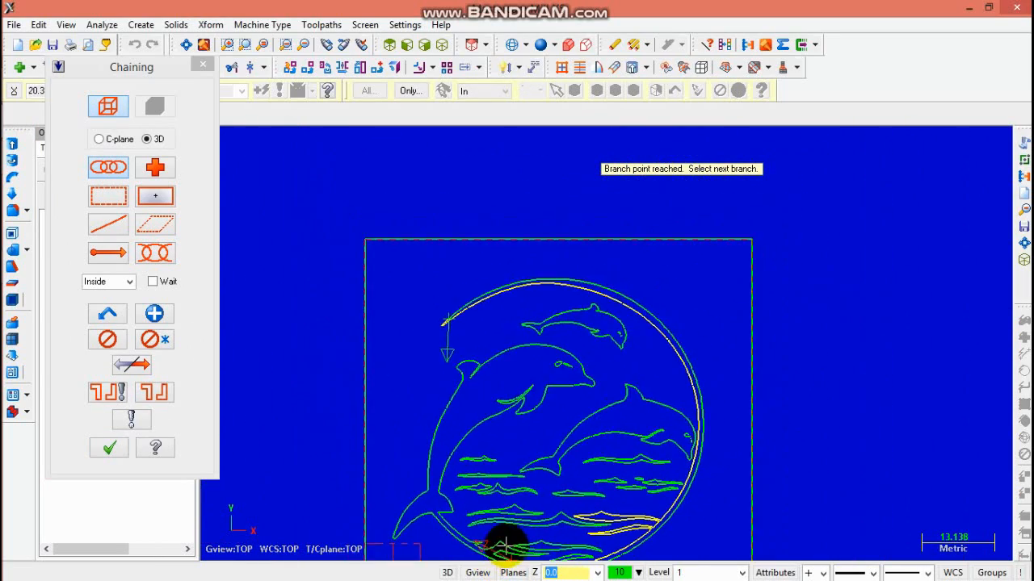
Continue the chain through the branch point at the lower-left wave so it follows the wave outline and the ring's inner edge
left_click(302, 43)
left_click(302, 43)
scroll(531, 429, "up", 6)
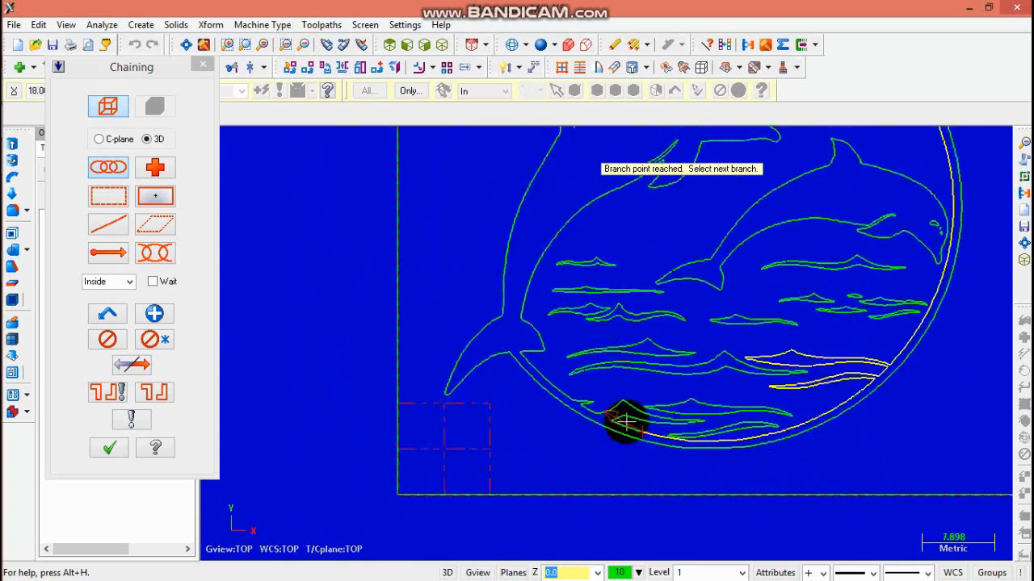
left_click(618, 433)
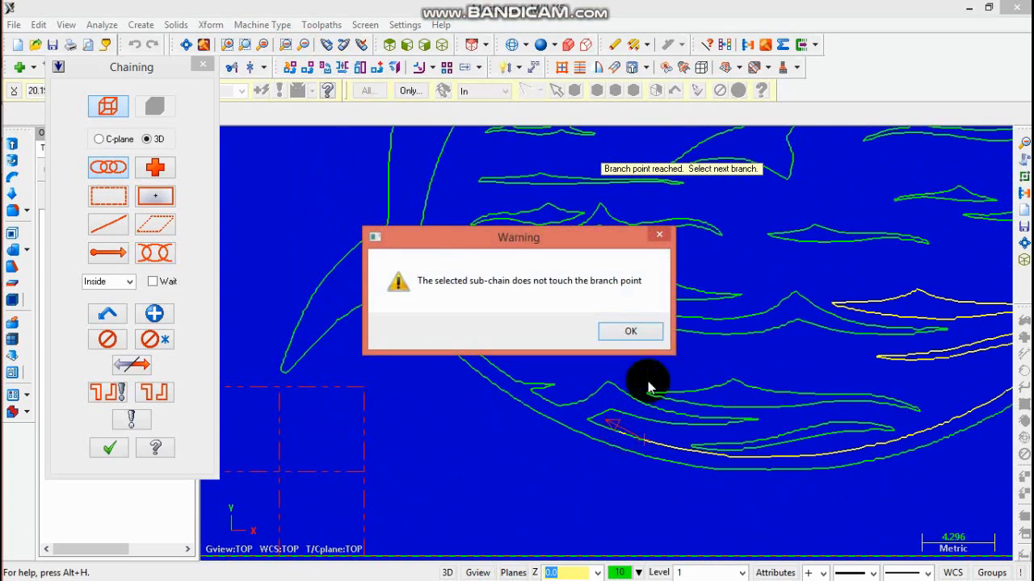
left_click(630, 331)
scroll(635, 440, "up", 2)
left_click(627, 440)
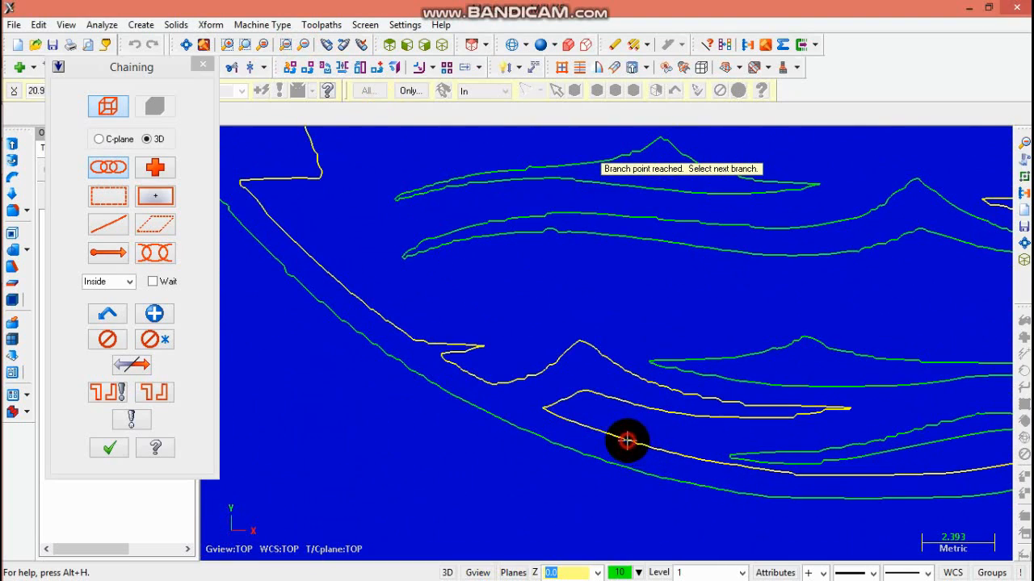
scroll(368, 271, "down", 1)
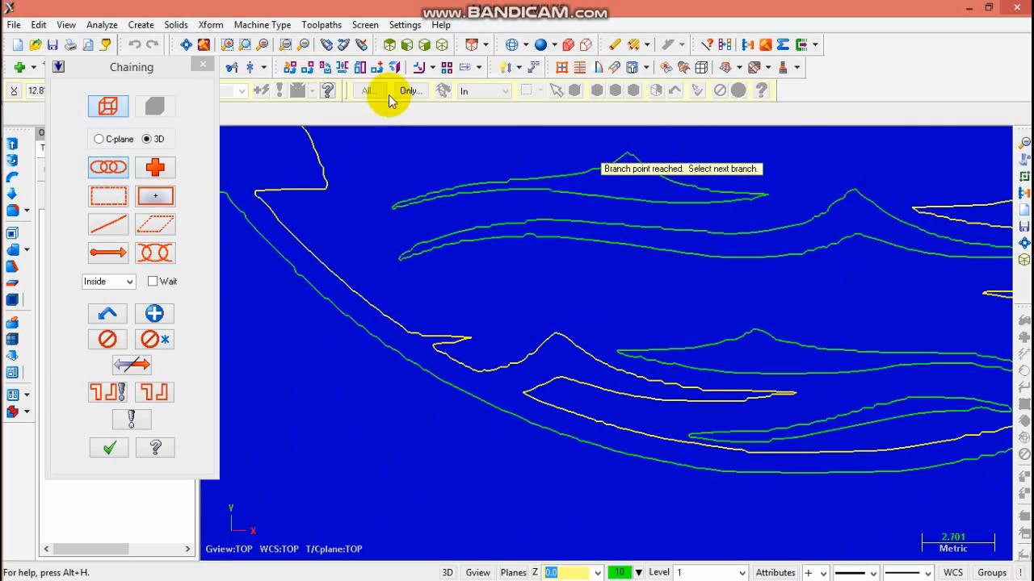
Extend the chain through the branch point below the large dolphin's flipper and around the dolphin's body outline
left_click(307, 44)
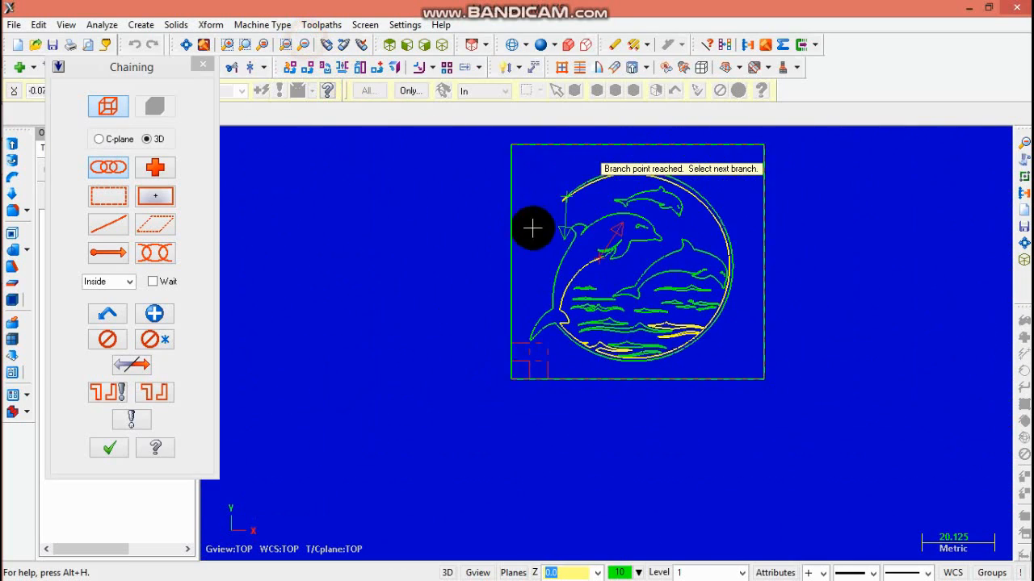
scroll(565, 234, "up", 4)
left_click(585, 289)
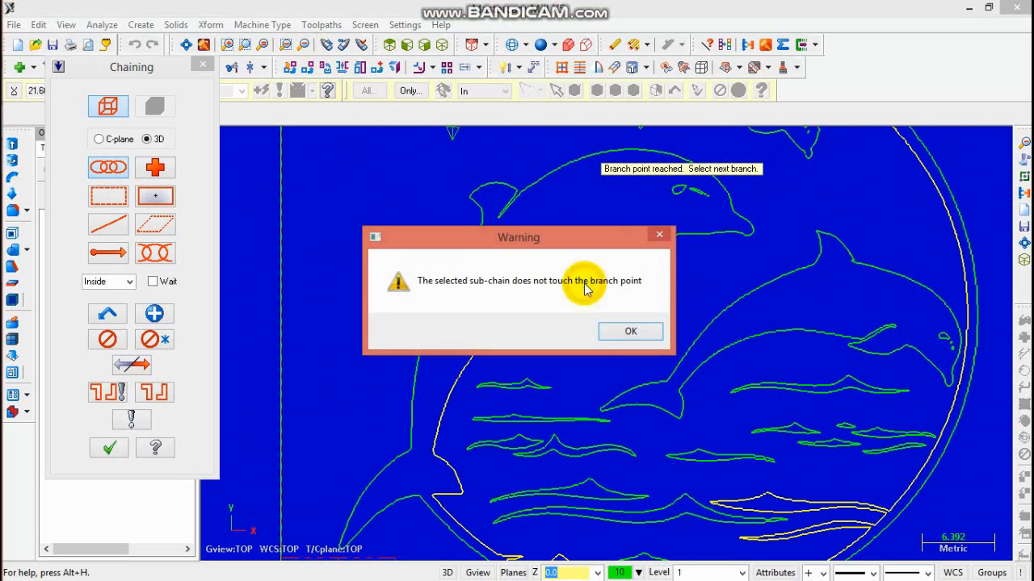
left_click(633, 337)
scroll(563, 285, "up", 2)
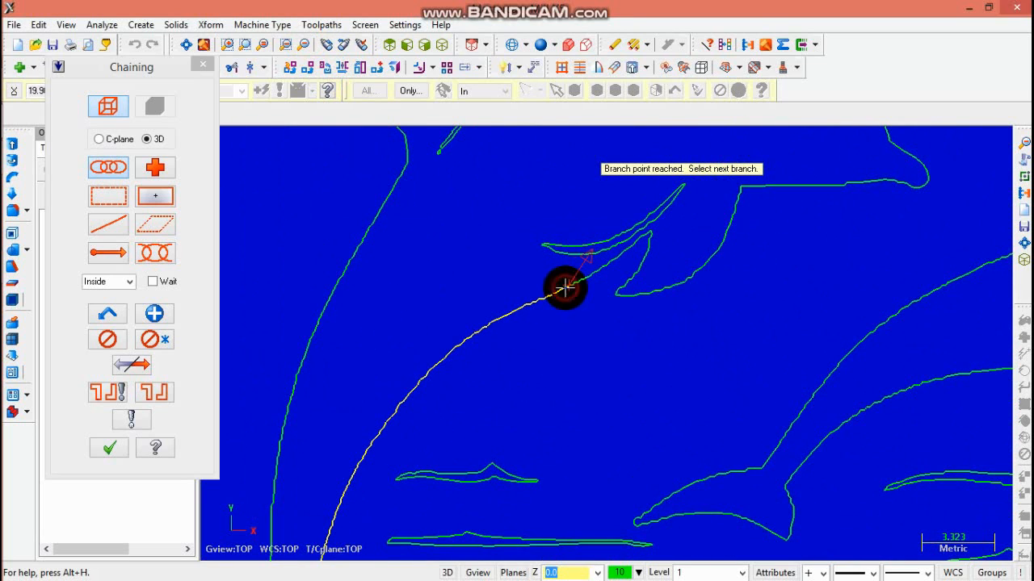
scroll(650, 218, "down", 1)
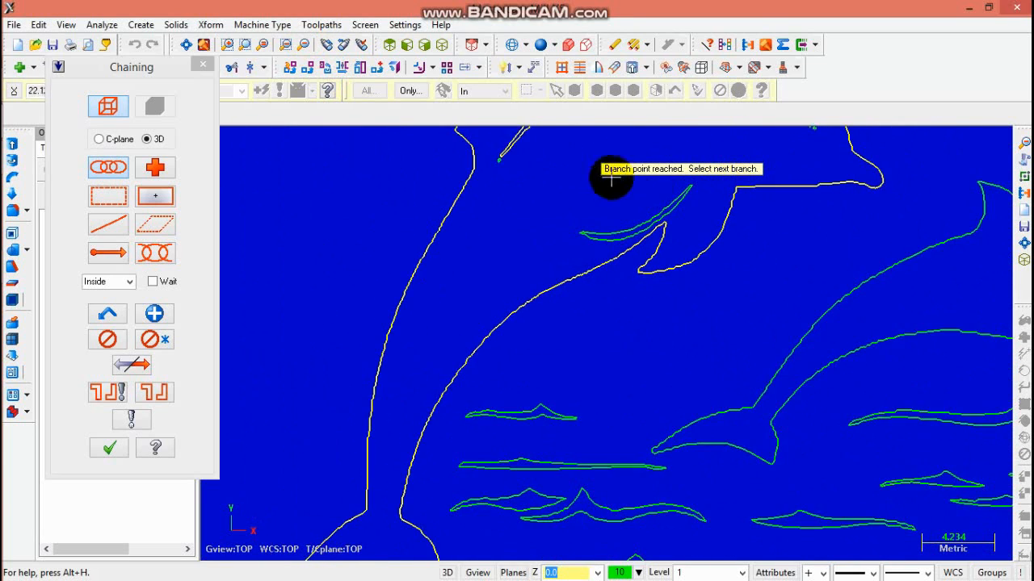
Extend the chain through the branch point on the ring's lower-right outer edge, following the outer arc upward
left_click(305, 45)
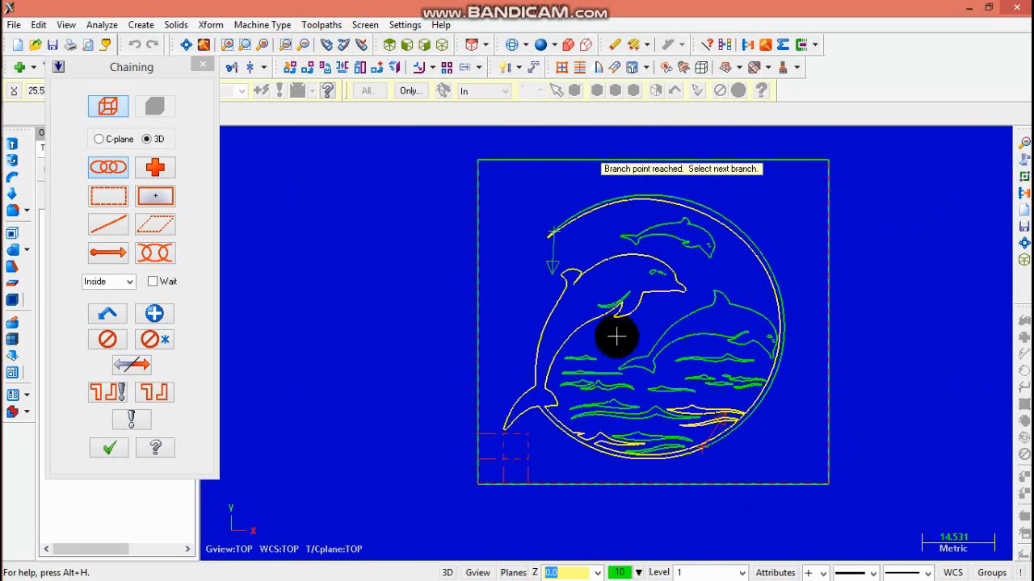
scroll(610, 230, "up", 2)
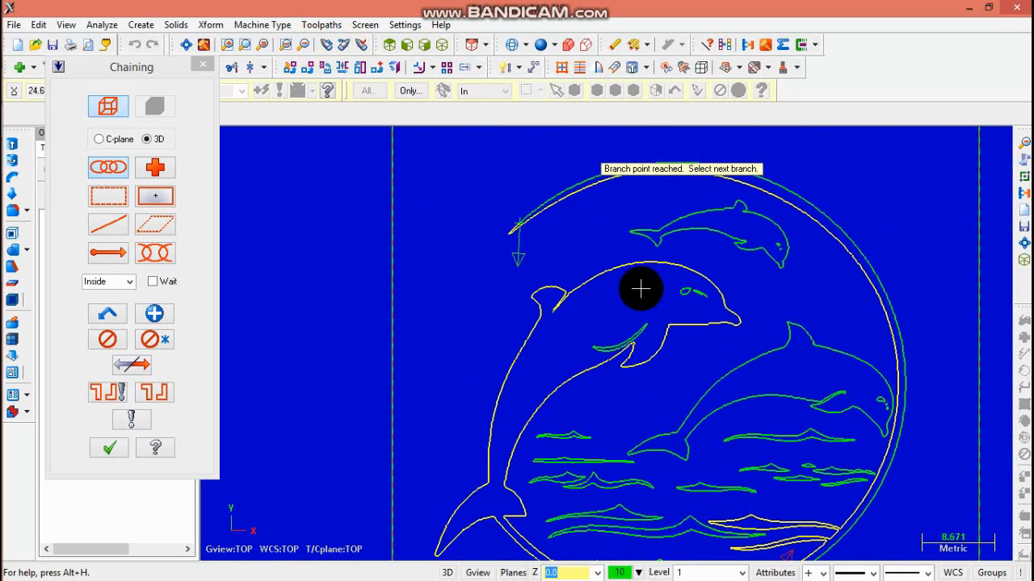
scroll(565, 403, "down", 3)
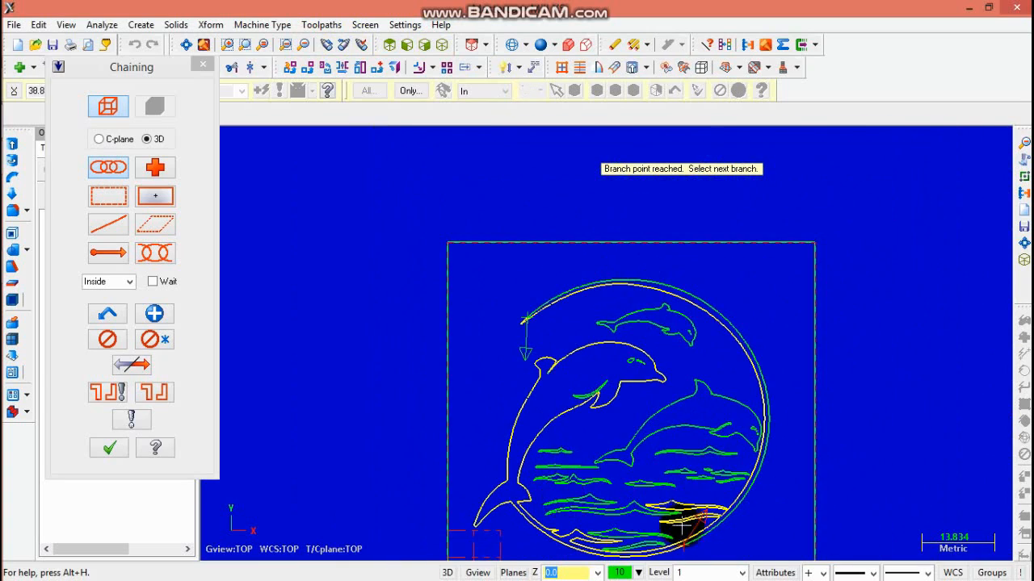
scroll(687, 533, "up", 1)
scroll(694, 557, "up", 4)
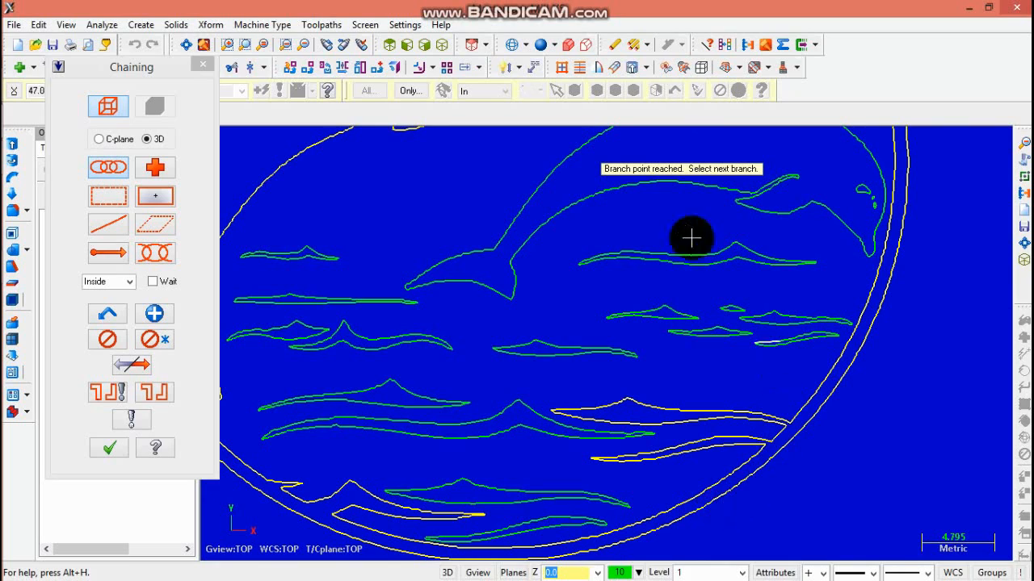
Continue the chain through the branch point on the ring's upper-right outer arc toward the ring's open tip
left_click(306, 46)
left_click(306, 46)
left_click(306, 46)
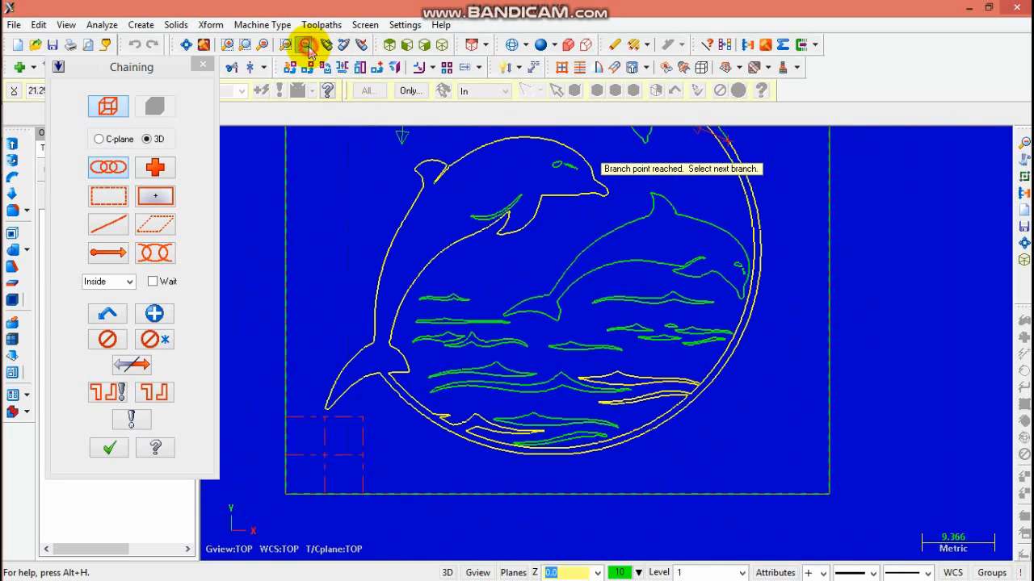
left_click(306, 46)
scroll(746, 237, "up", 5)
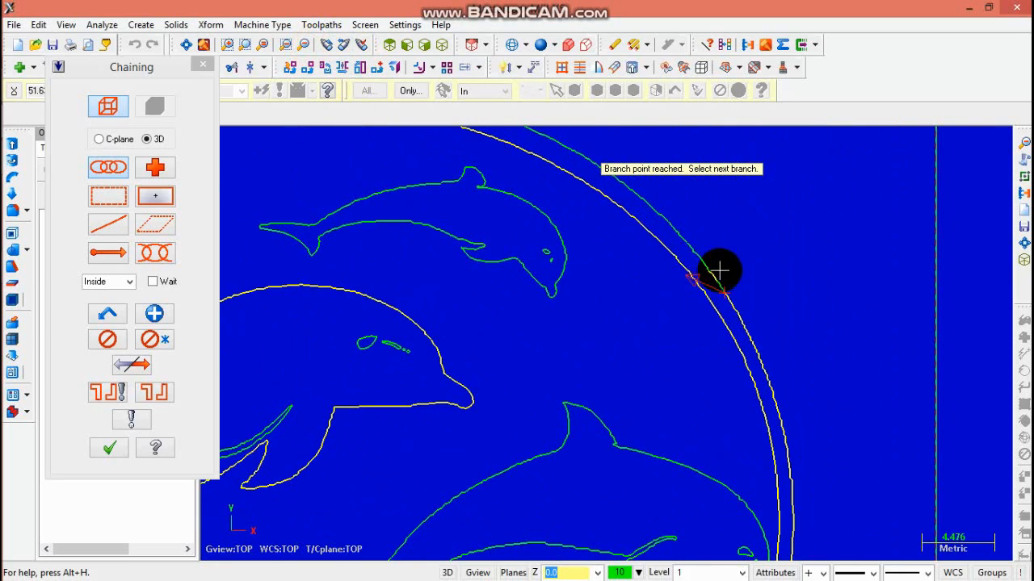
left_click(718, 272)
left_click(634, 330)
scroll(729, 298, "up", 3)
left_click(716, 280)
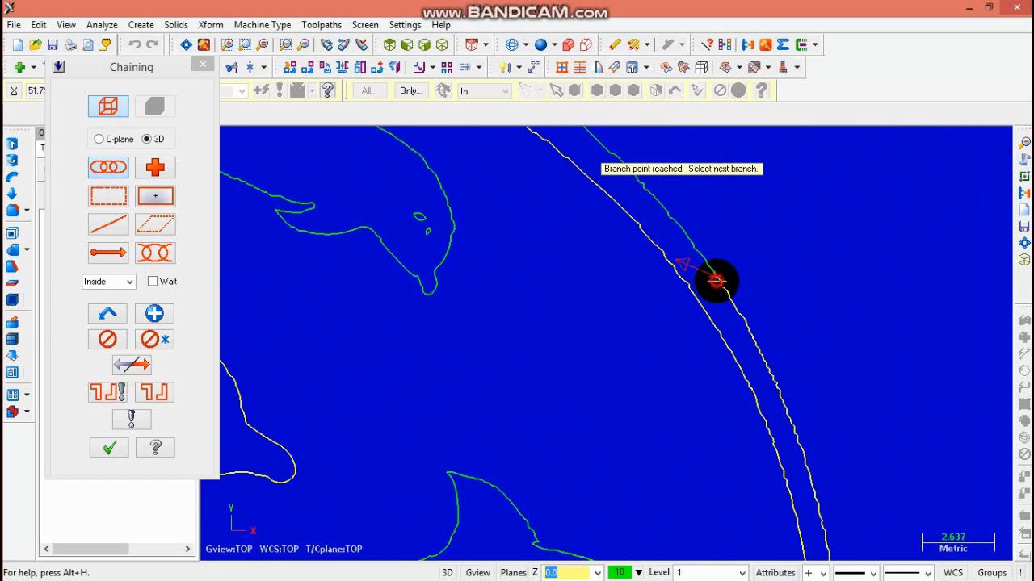
Select the remaining branch at the ring's open upper-left tip and end the first chain
left_click(306, 46)
left_click(355, 286)
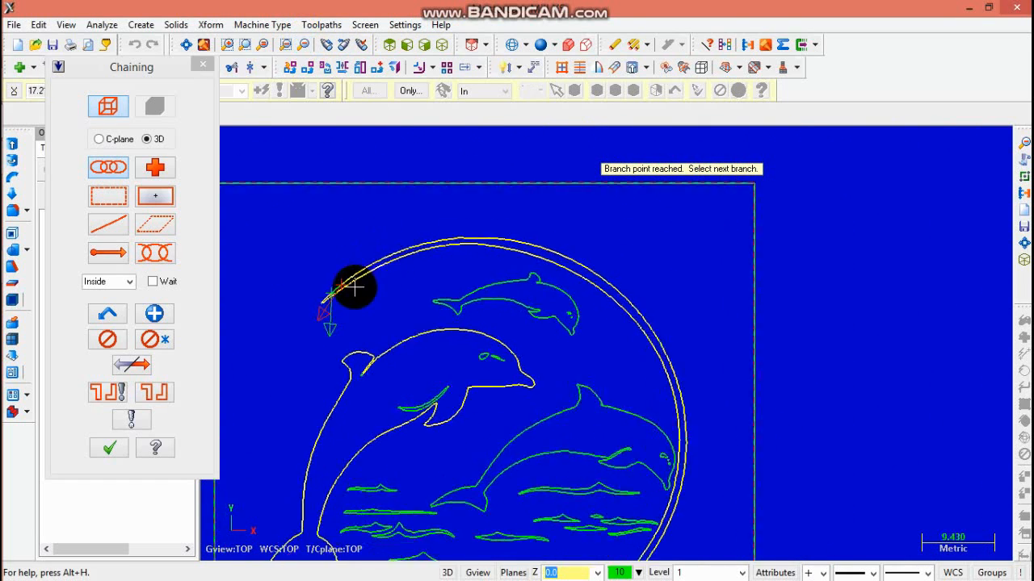
scroll(355, 286, "up", 5)
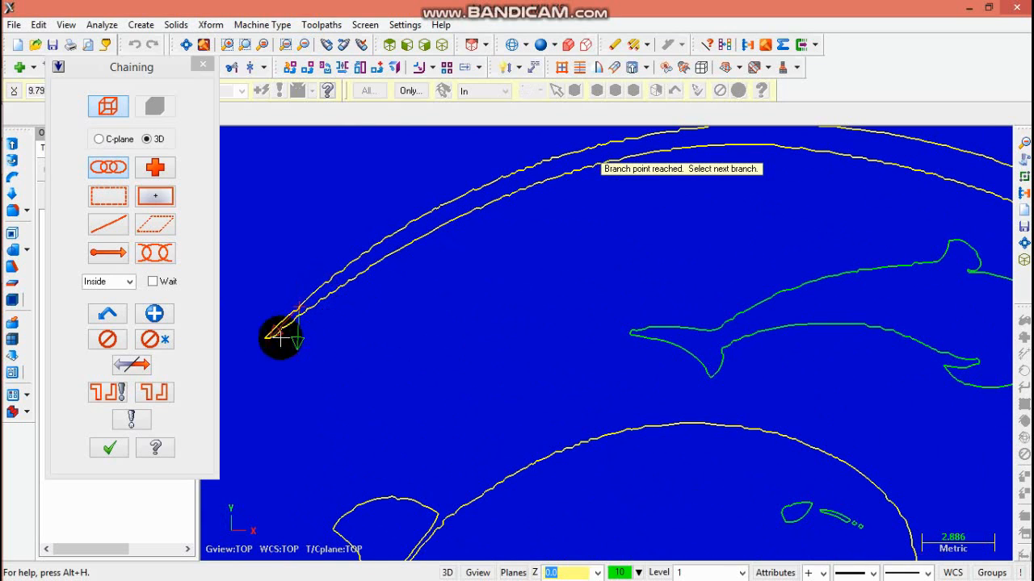
left_click(155, 322)
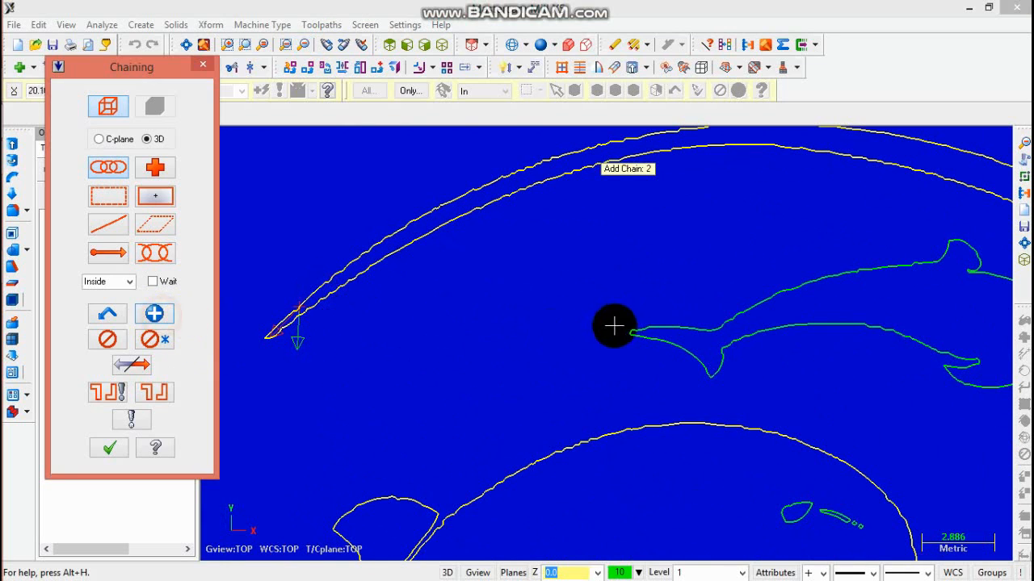
Add chains for the small upper dolphin's outline and eye marks, and for the curved mark beside the large dolphin's eye
left_click(715, 323)
scroll(924, 297, "down", 1)
scroll(924, 296, "down", 3)
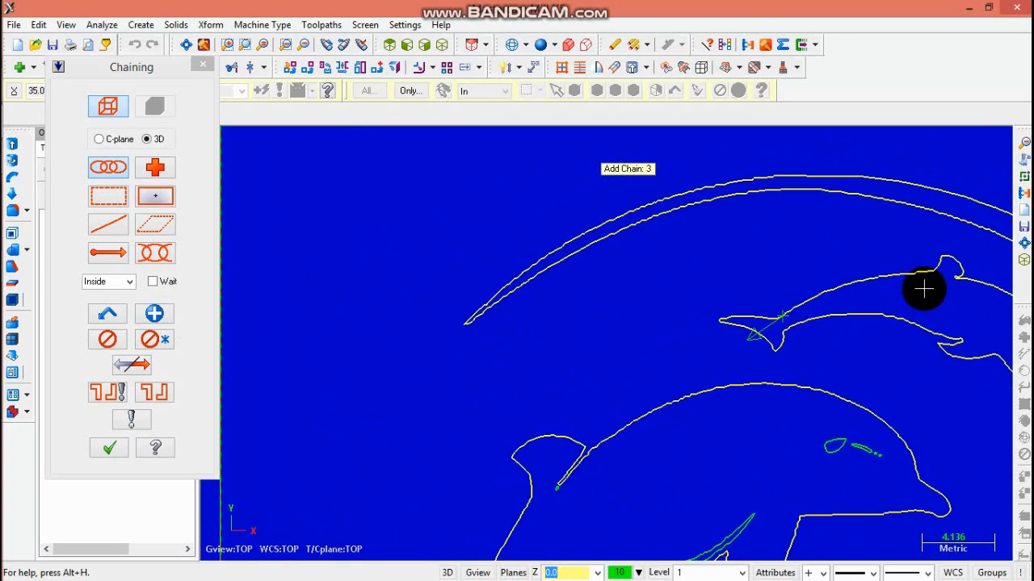
left_click(306, 46)
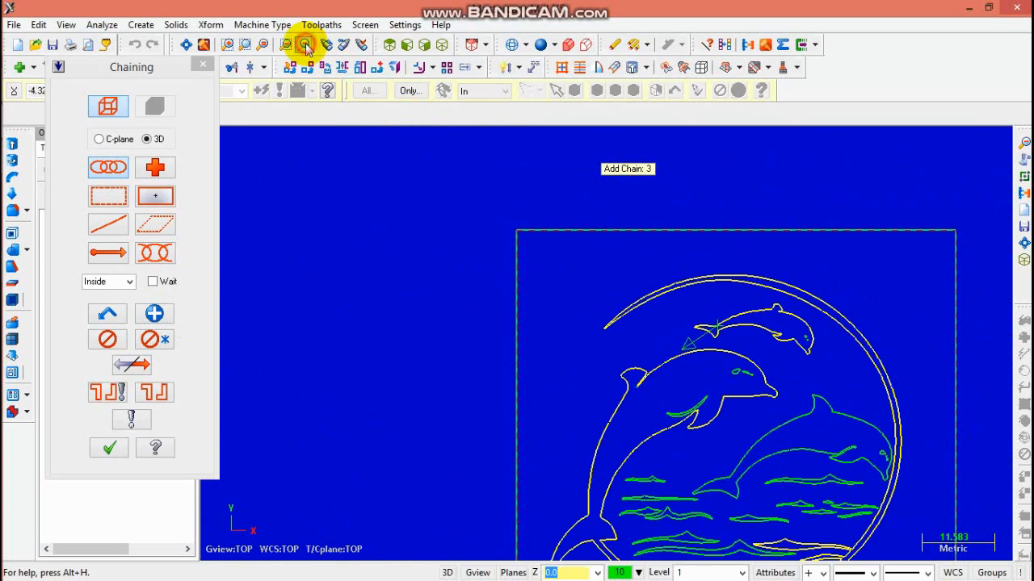
scroll(697, 380, "up", 4)
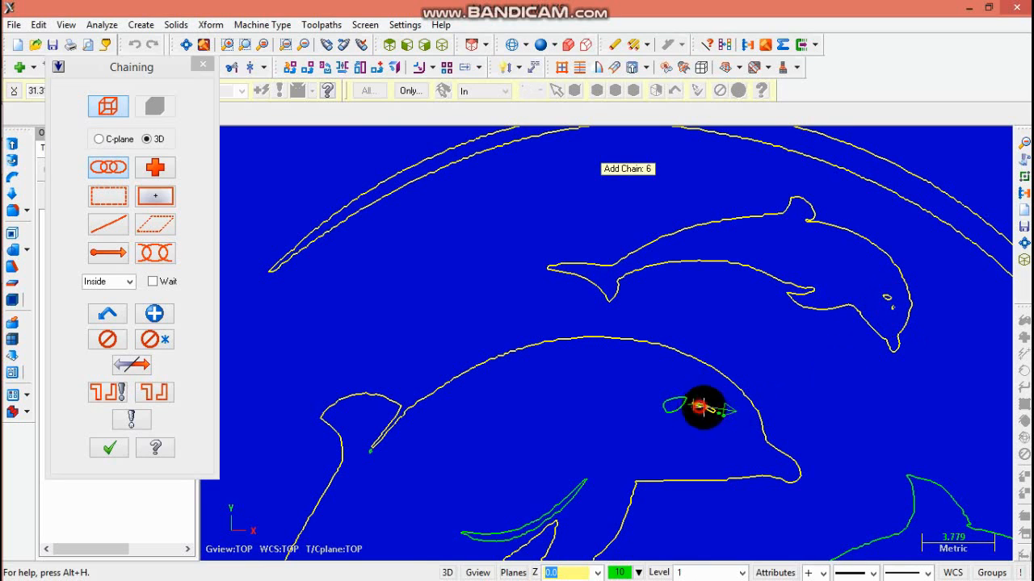
Add chains for the two tiny circles beside the large dolphin's curved eye mark and for its eye outline
scroll(718, 414, "up", 3)
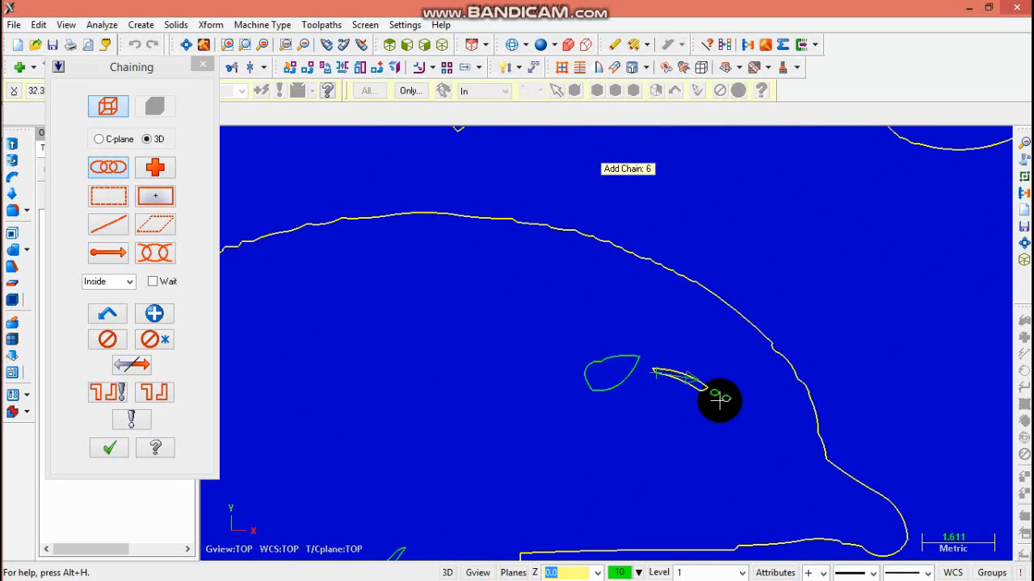
left_click(727, 401)
scroll(695, 404, "up", 3)
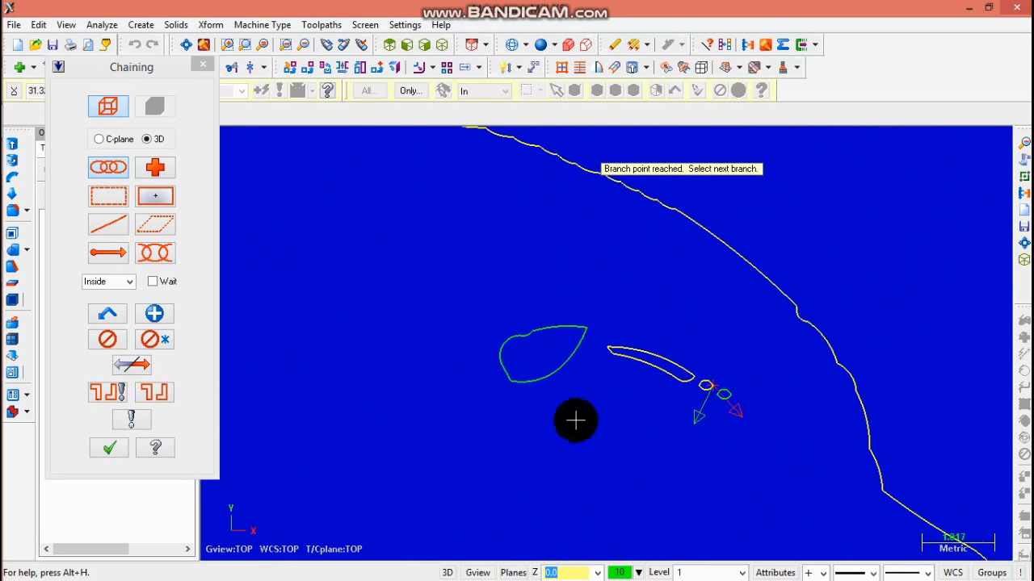
left_click(153, 313)
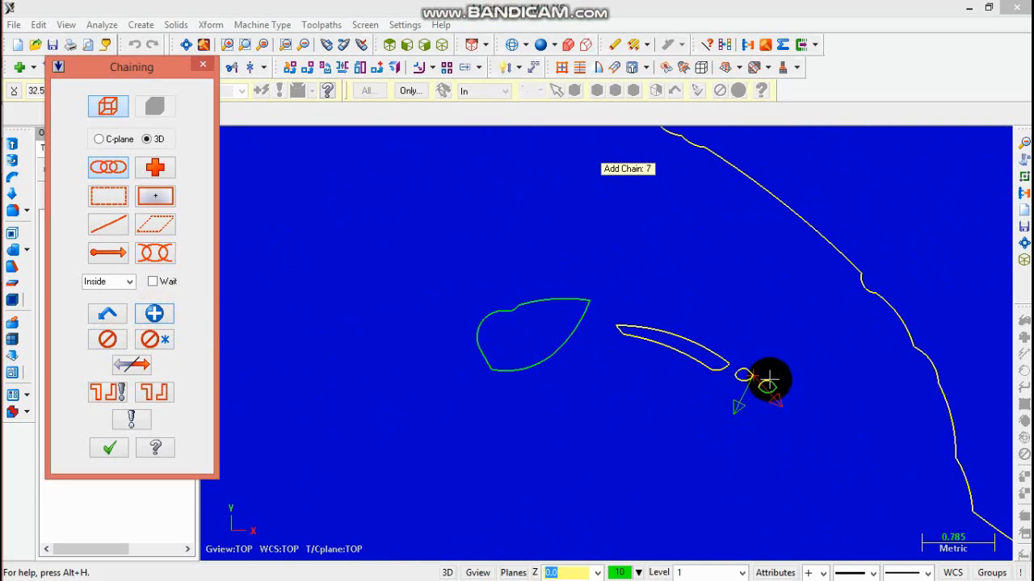
scroll(541, 368, "down", 3)
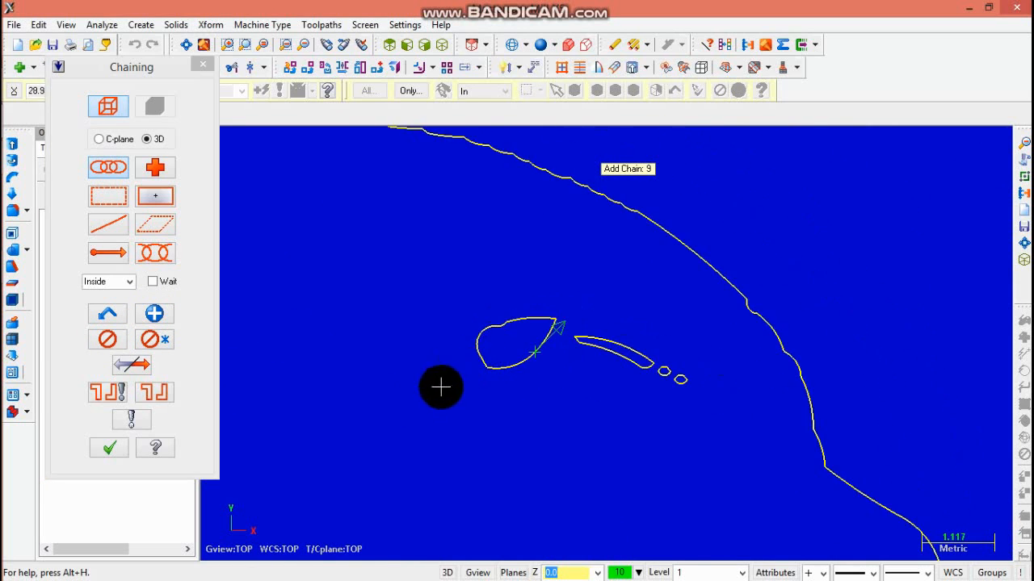
left_click(306, 46)
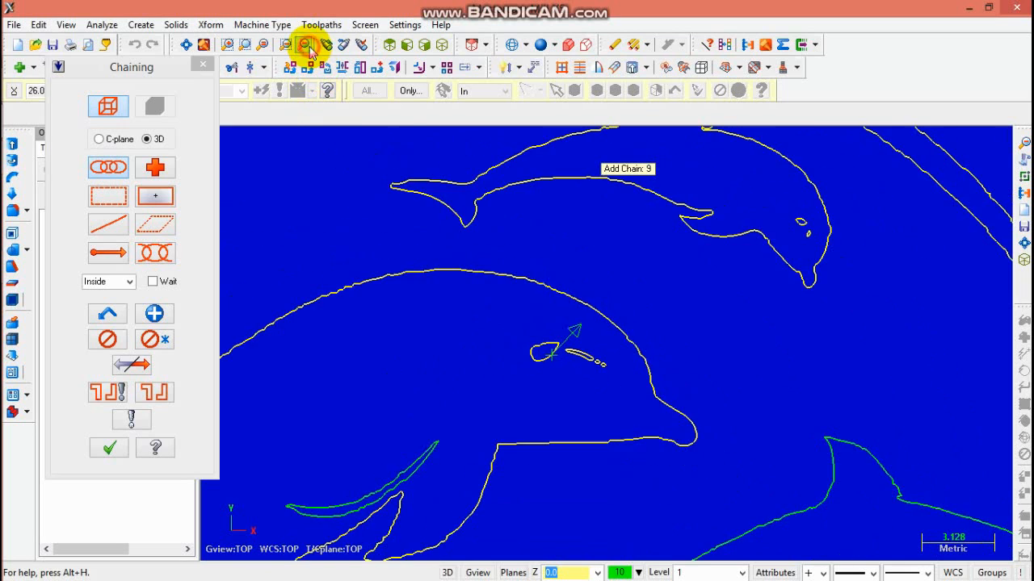
Add a chain around the large dolphin's narrow curved fin mark and end it at the branch point
scroll(404, 480, "up", 1)
left_click(427, 467)
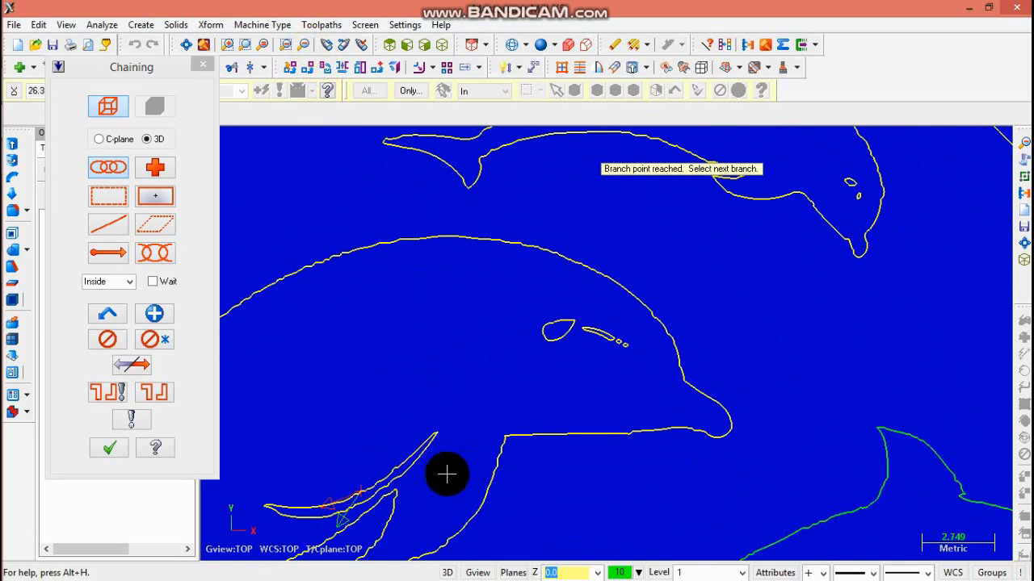
left_click(154, 314)
Start a chain on the outline of the lower-right dolphin at its dorsal fin
scroll(1009, 480, "down", 2)
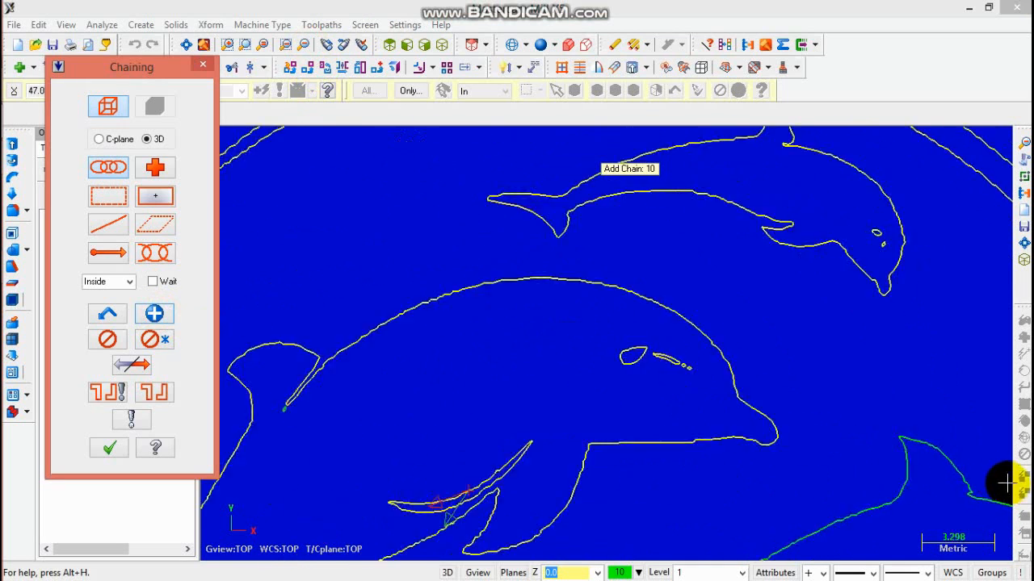
scroll(958, 487, "up", 2)
left_click(925, 478)
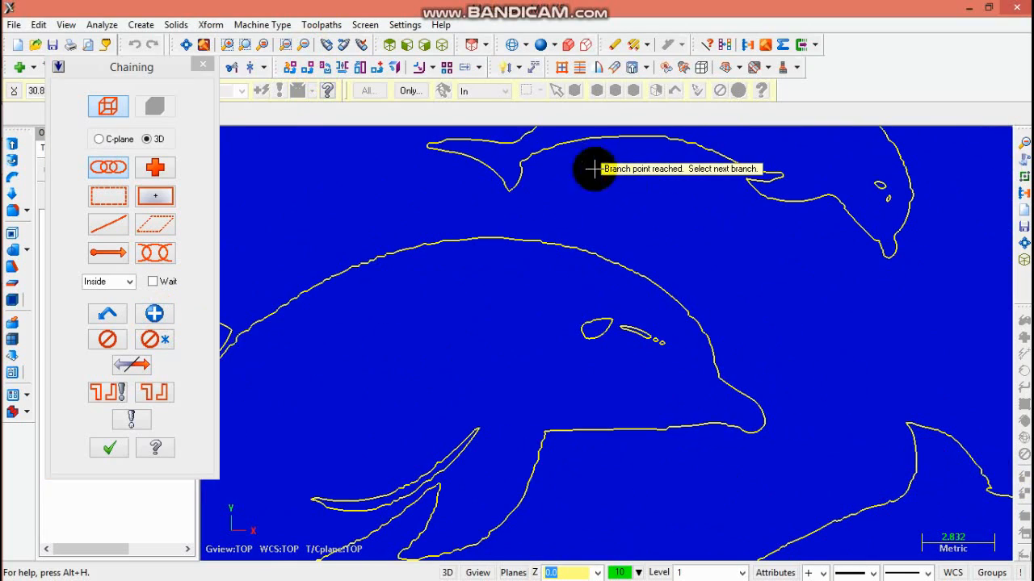
Continue the lower-right dolphin's chain through the branch points along its belly and flipper, then end the chain
left_click(308, 46)
left_click(308, 46)
left_click(307, 46)
left_click(308, 46)
left_click(307, 46)
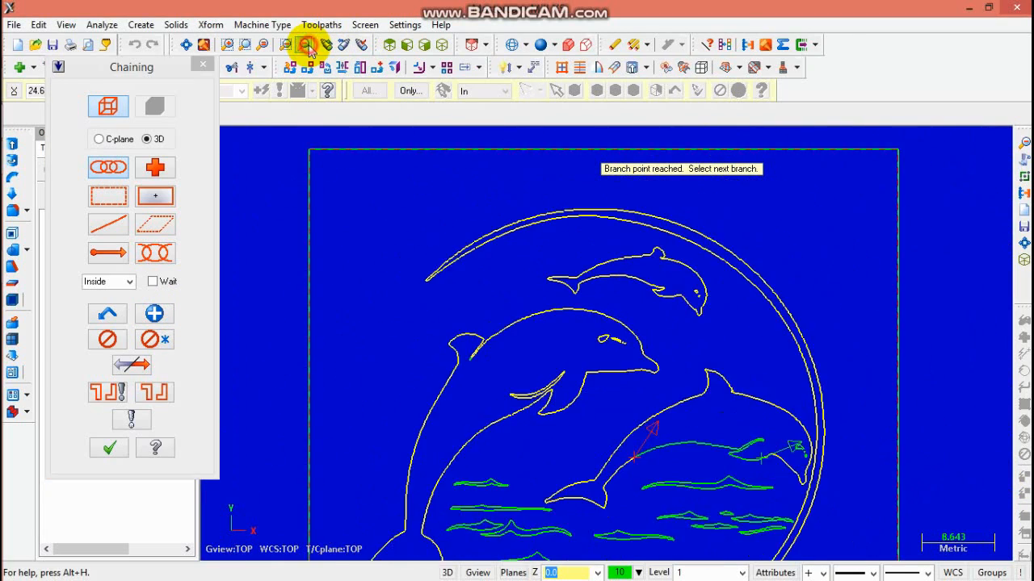
left_click(308, 46)
left_click(308, 47)
scroll(565, 340, "up", 2)
scroll(671, 467, "up", 2)
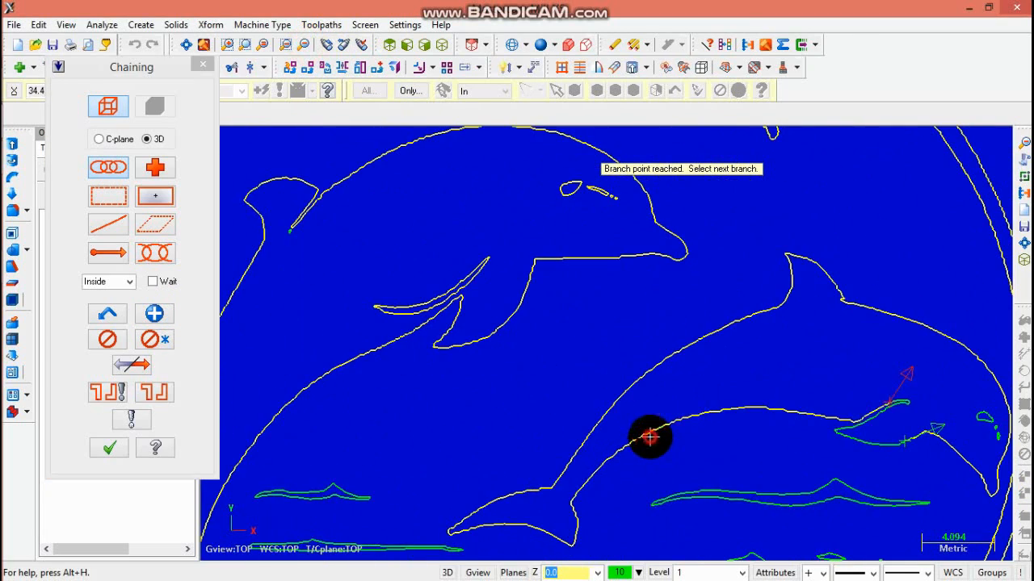
scroll(888, 412, "up", 2)
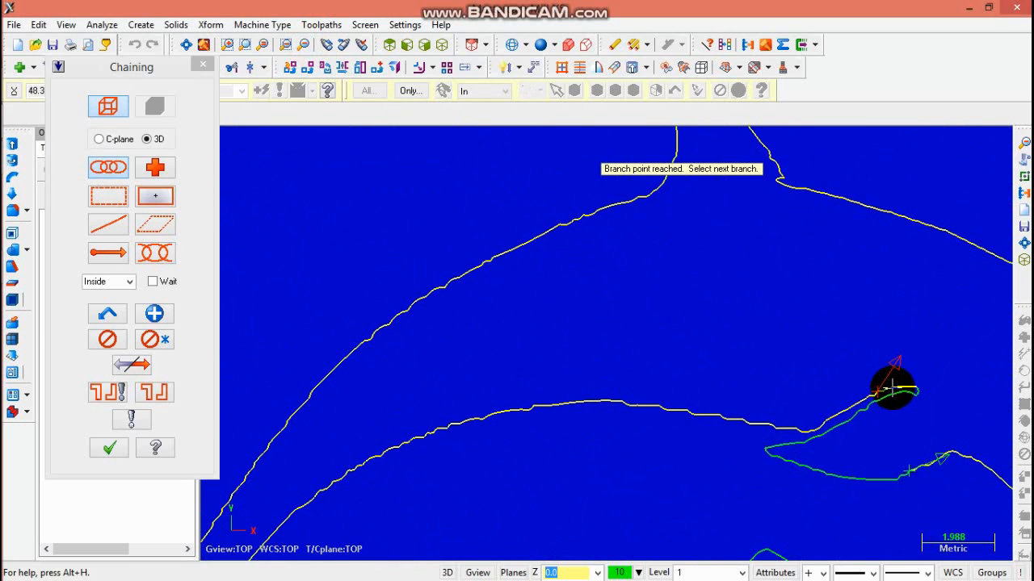
scroll(934, 459, "down", 2)
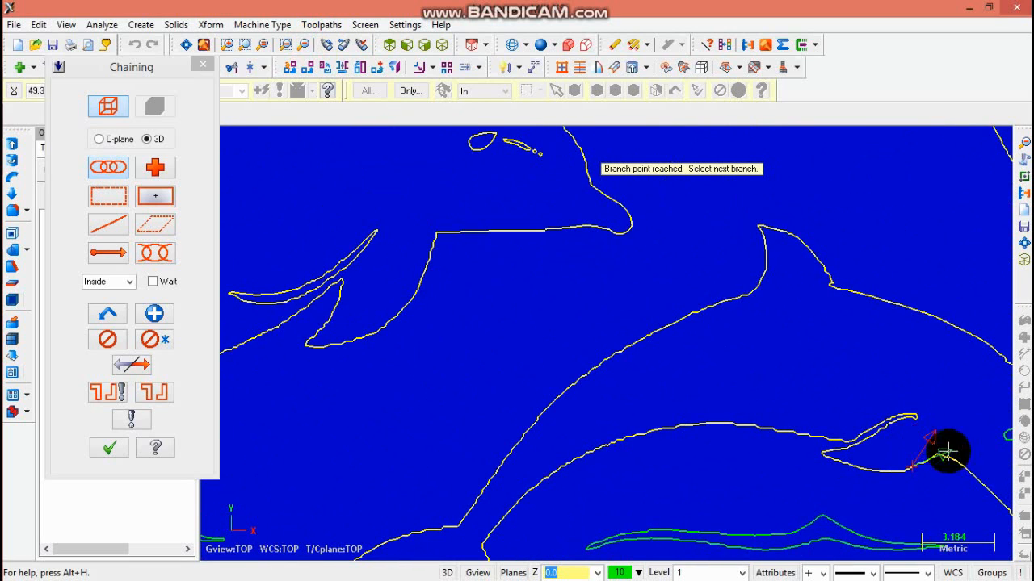
left_click(158, 317)
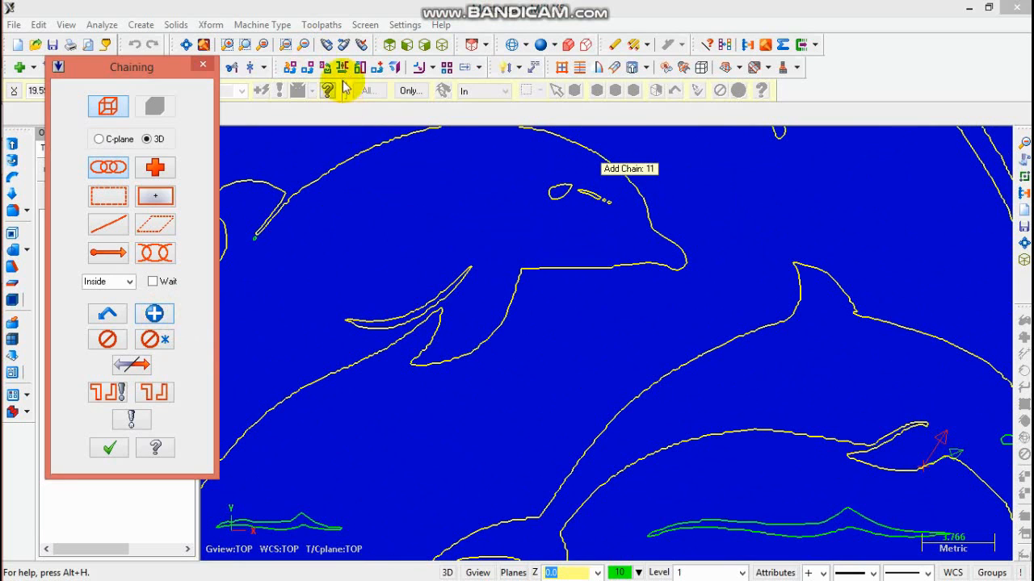
Add chains for the lower-right dolphin's eye outline and the two tiny marks beside it
left_click(303, 47)
scroll(864, 410, "up", 3)
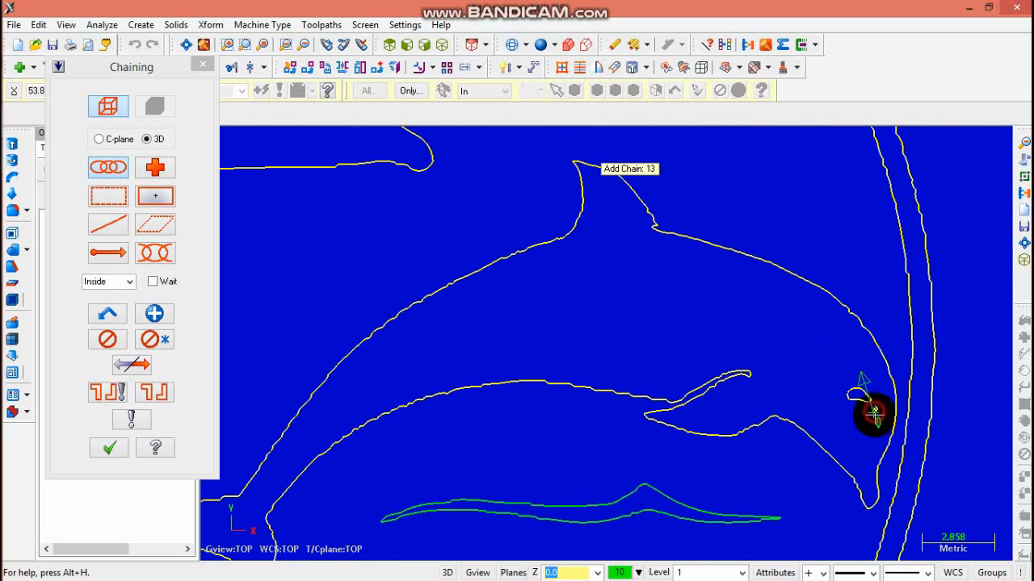
left_click(874, 419)
Add a chain around the long wave directly beneath the lower-right dolphin and end it at the branch point
scroll(667, 460, "down", 1)
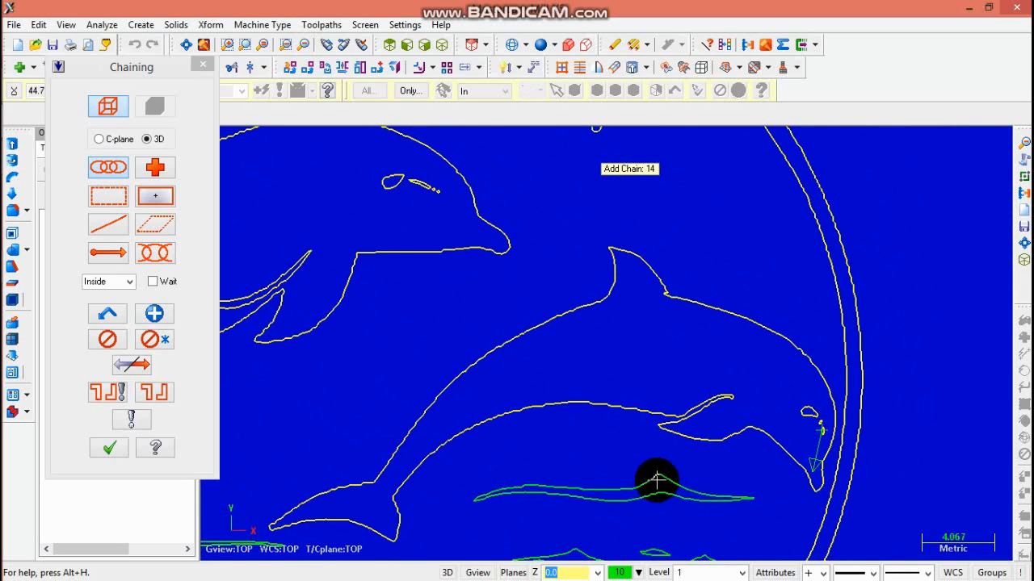
left_click(658, 478)
scroll(675, 511, "down", 3)
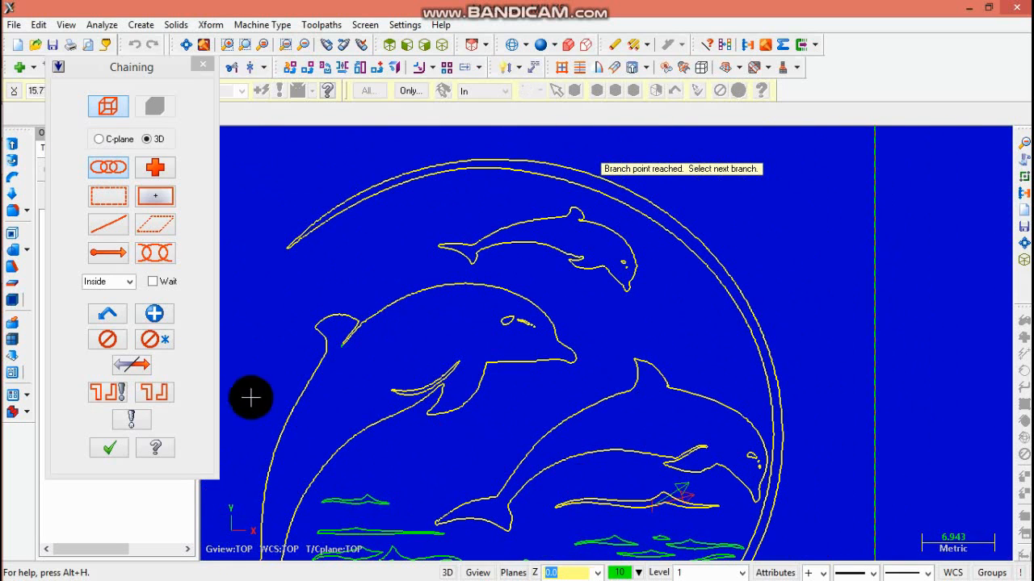
left_click(154, 313)
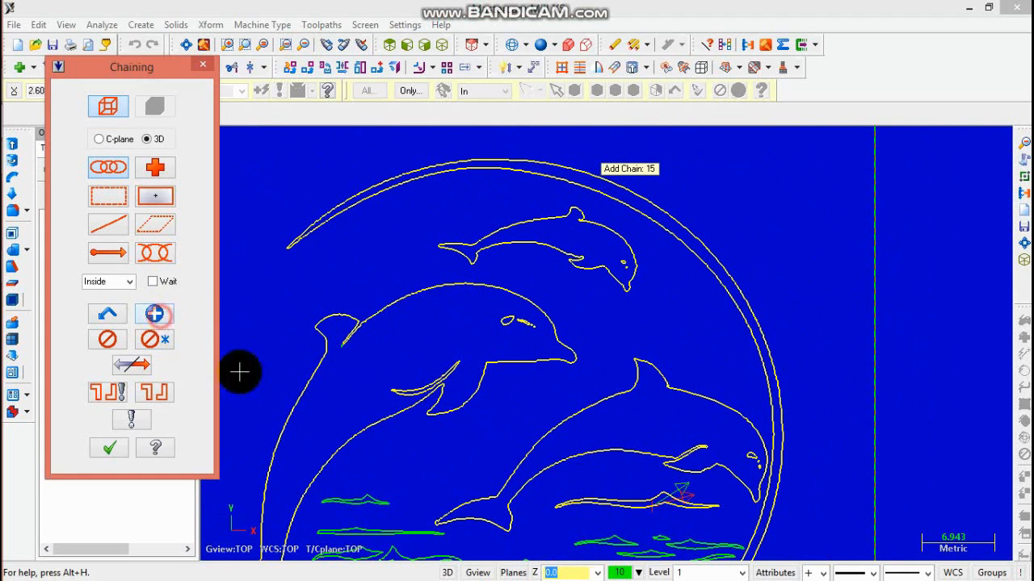
Add chains for the cluster of five small waves near the ring's right side and the single wave to their lower left
scroll(709, 549, "up", 4)
left_click(693, 543)
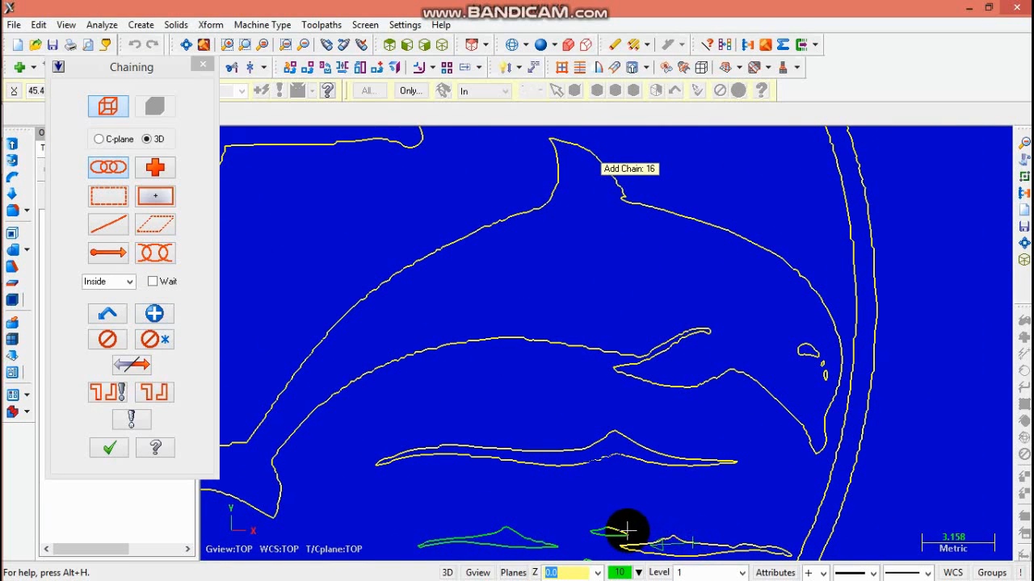
left_click(627, 529)
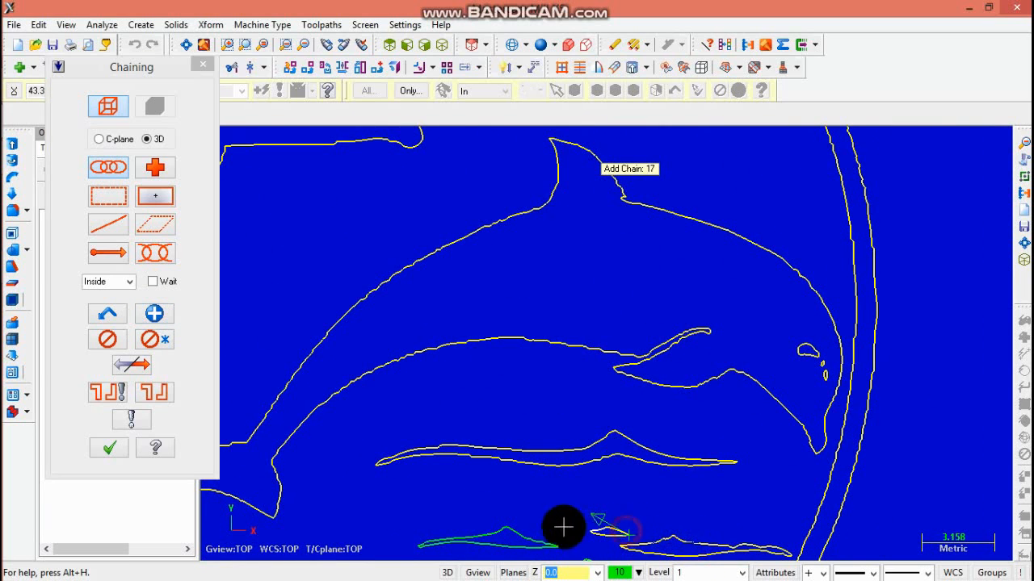
left_click(305, 46)
scroll(491, 279, "down", 2)
scroll(657, 434, "up", 3)
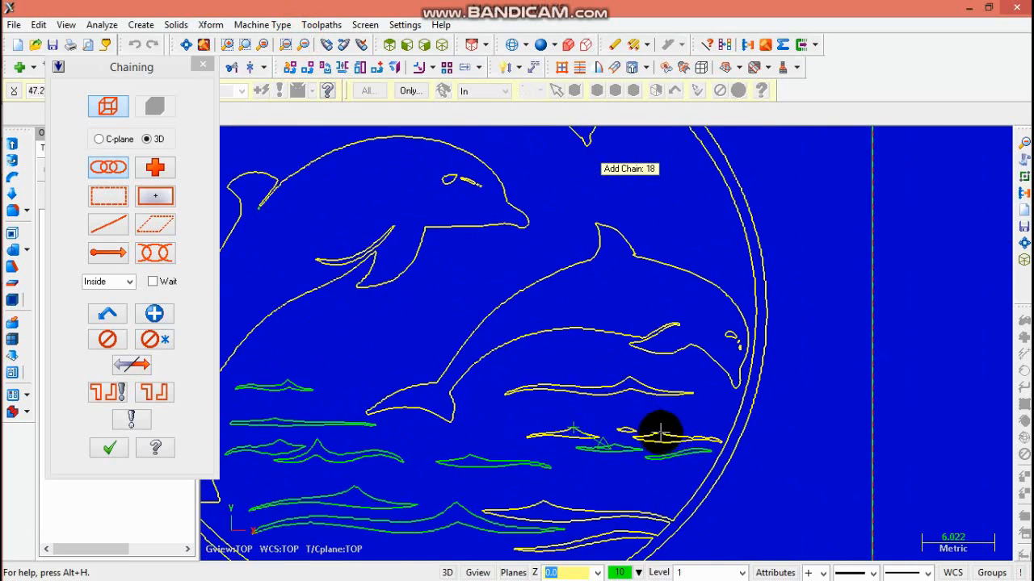
left_click(603, 456)
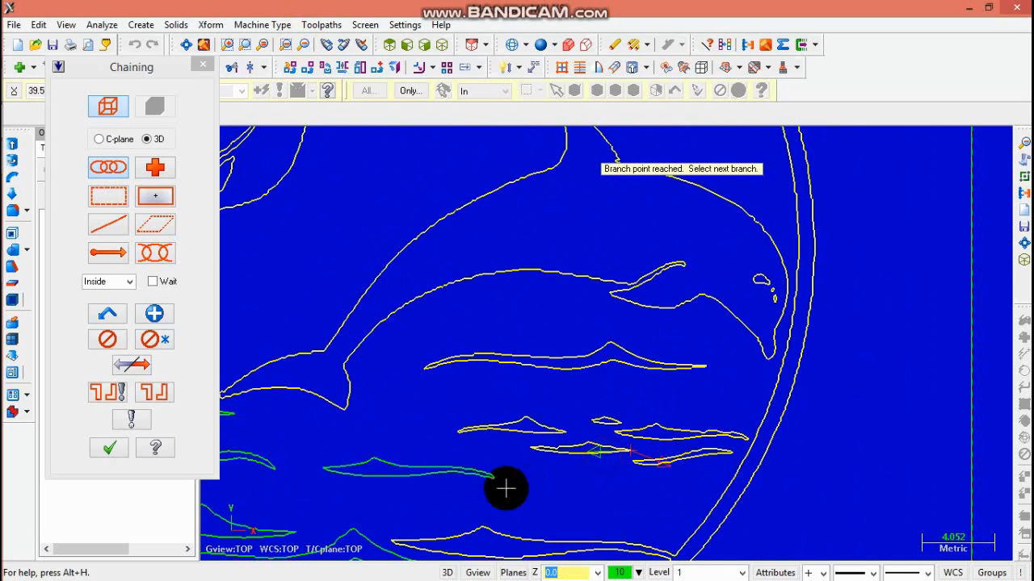
left_click(154, 313)
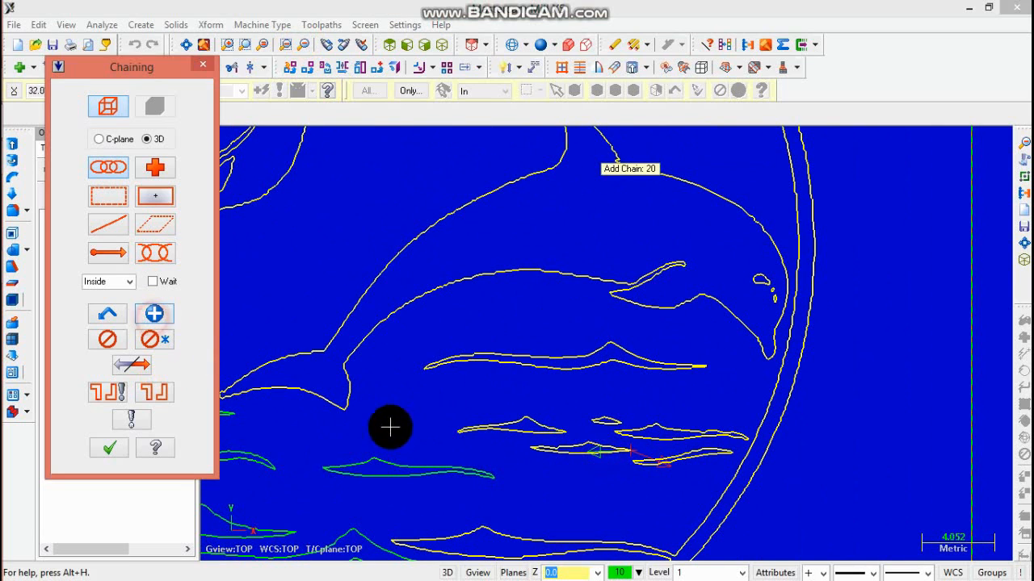
left_click(405, 477)
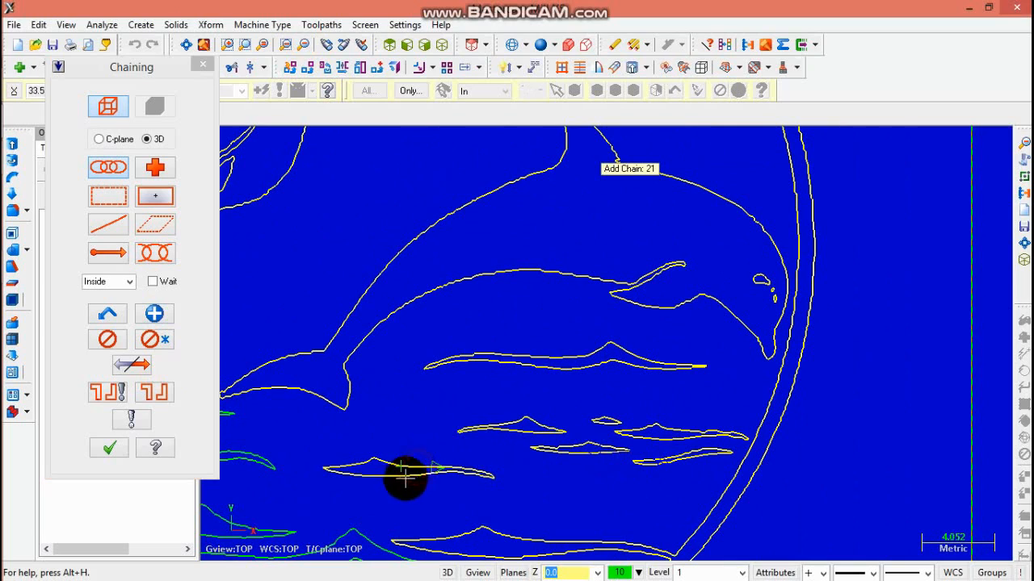
Add chains for the two unchained waves at the bottom of the ring
left_click(304, 47)
scroll(512, 385, "down", 1)
scroll(556, 504, "up", 3)
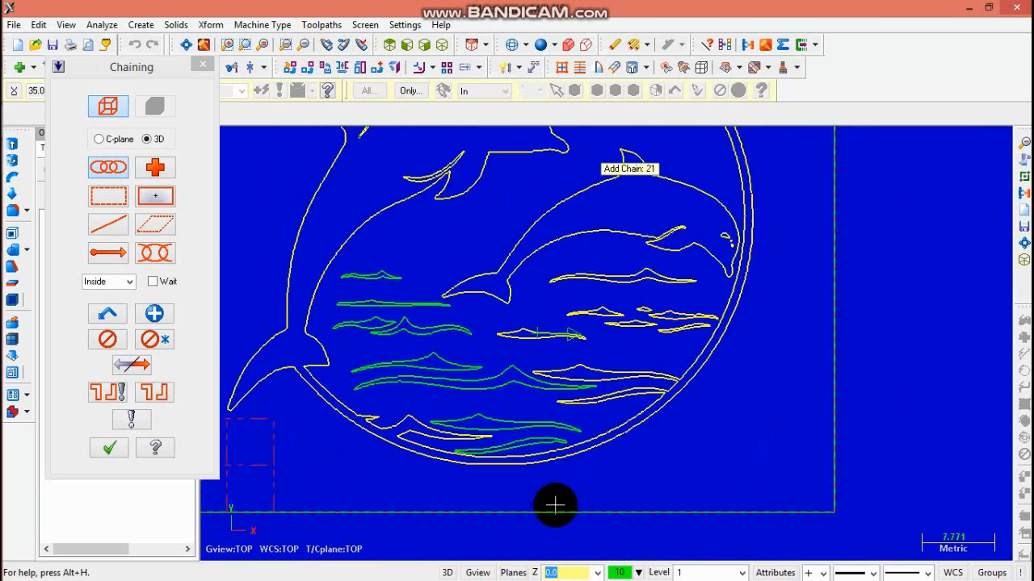
left_click(524, 419)
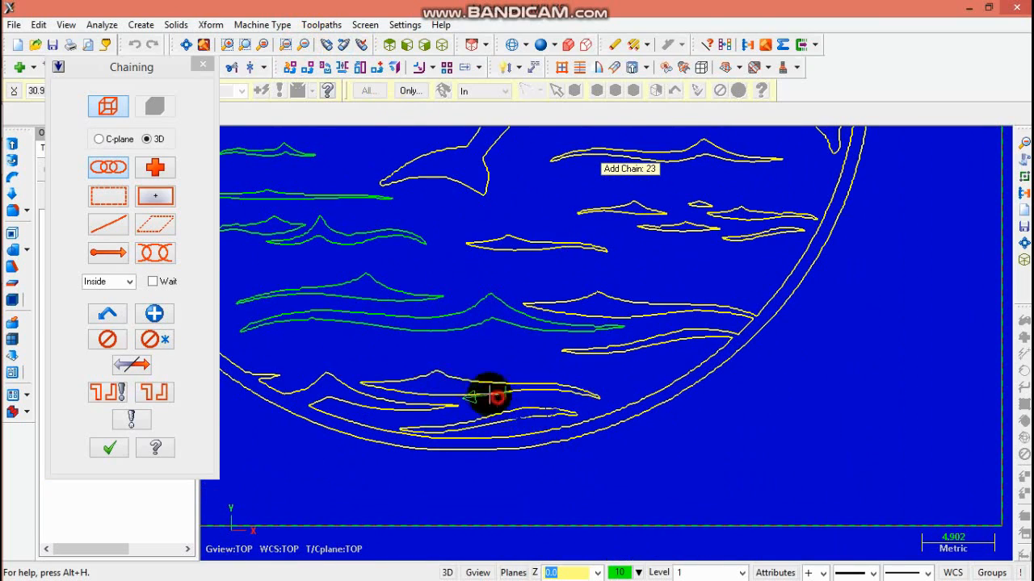
Chain the wide wave above the bottom group and the shorter wave over it, ending the chain at the branch point
left_click(484, 325)
left_click(426, 300)
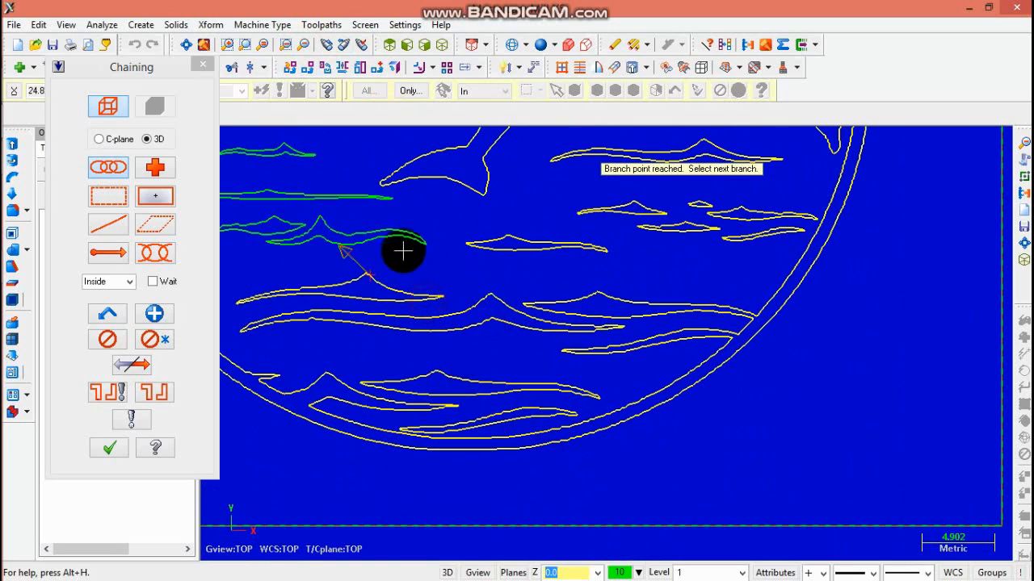
left_click(153, 316)
Add chains for the remaining waves on the artwork's left side and accept the complete chain selection
left_click(323, 237)
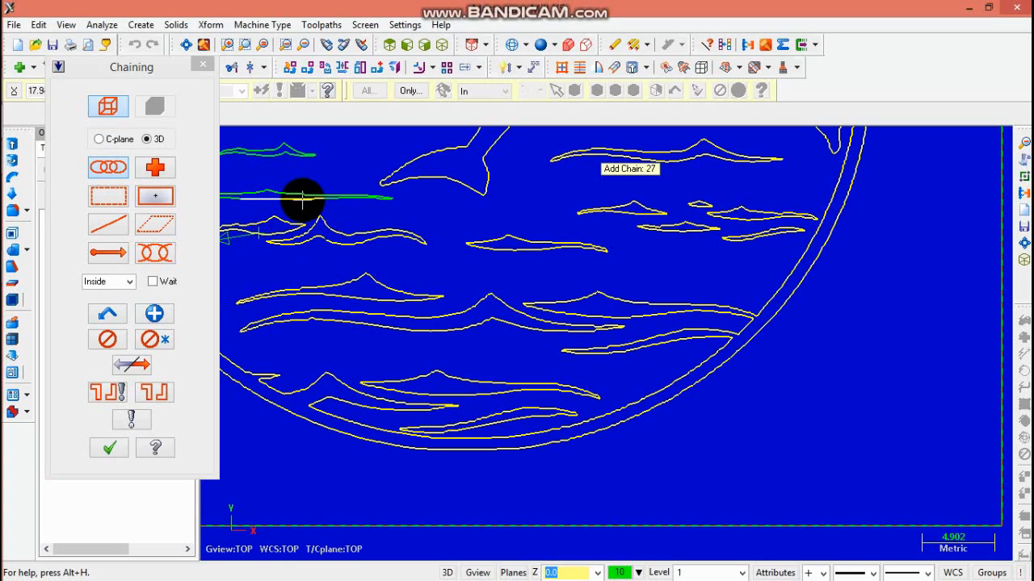
left_click(303, 44)
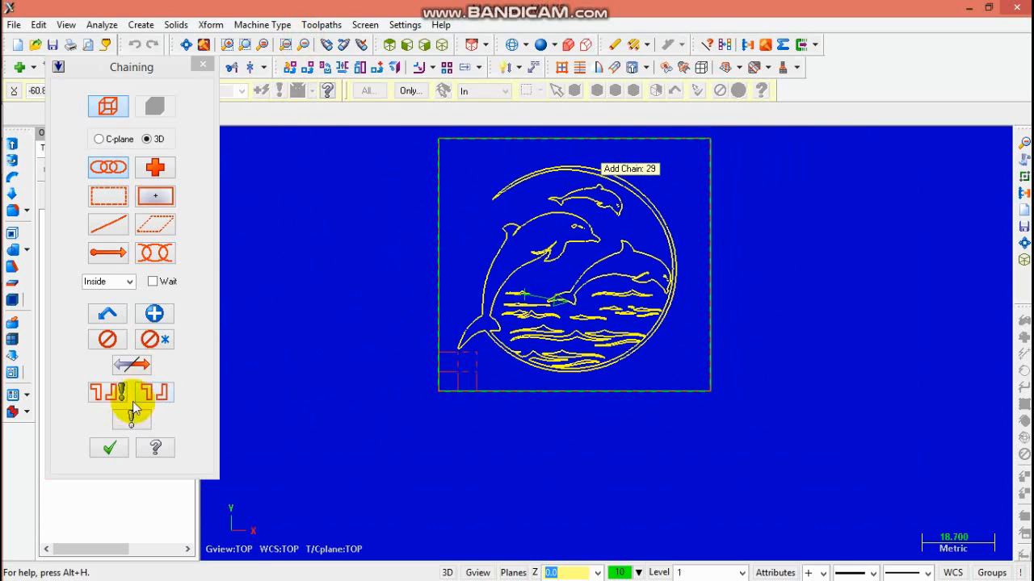
left_click(109, 447)
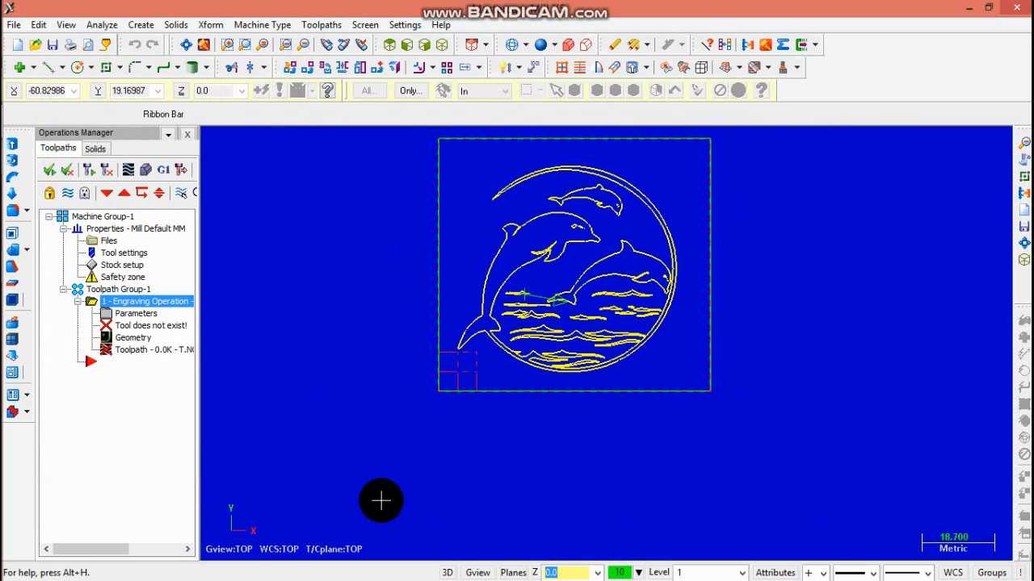
Choose the 5 mm 30 degree engrave tool from the MILL_MM library and redefine its tip diameter
left_click(446, 427)
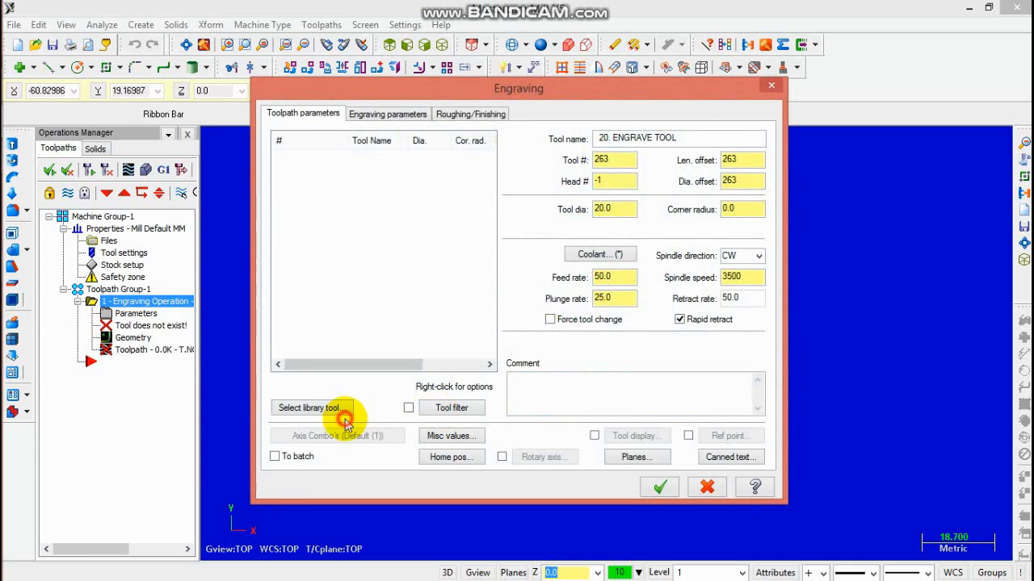
left_click(345, 405)
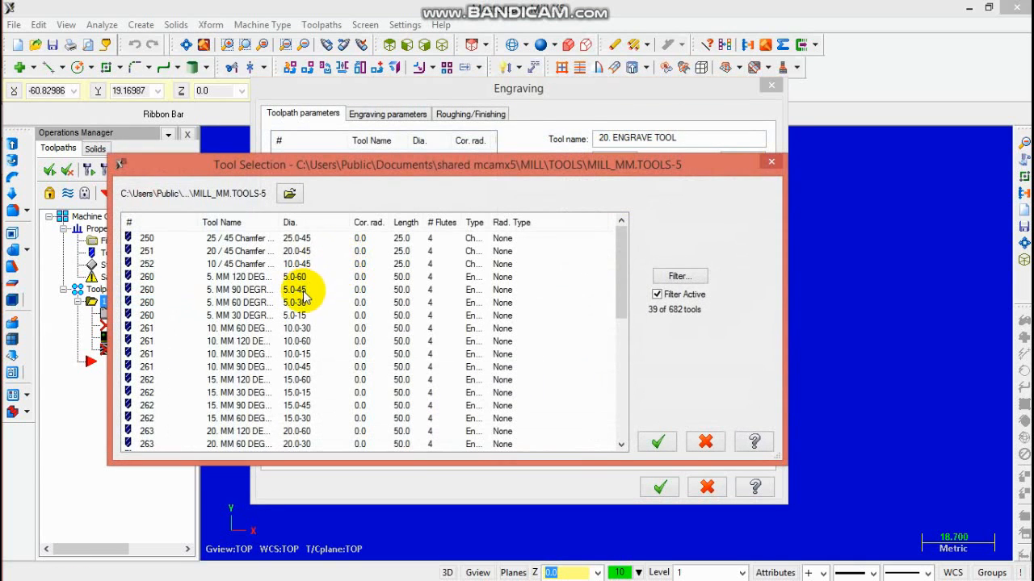
left_click(302, 315)
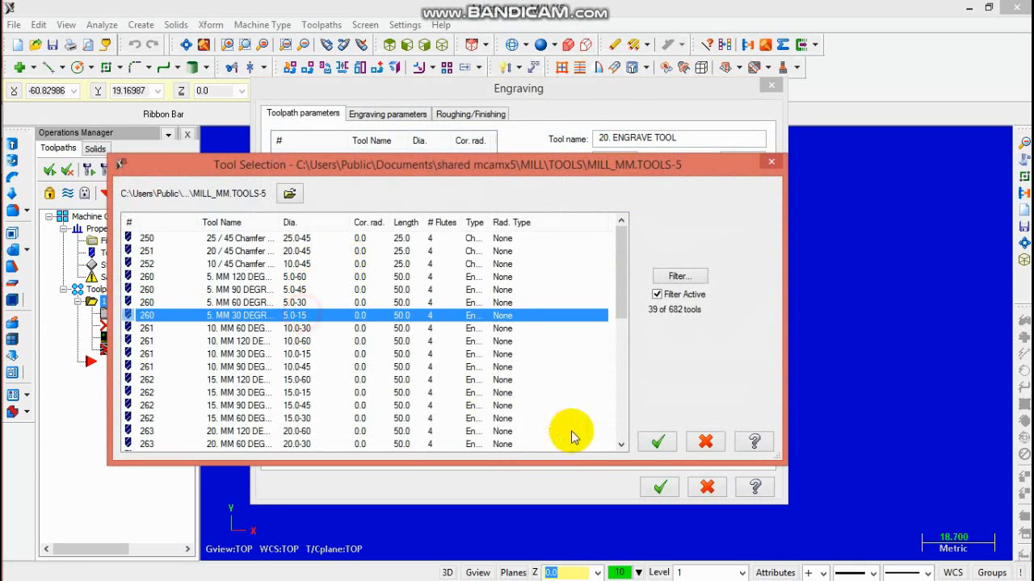
left_click(656, 442)
double_click(363, 153)
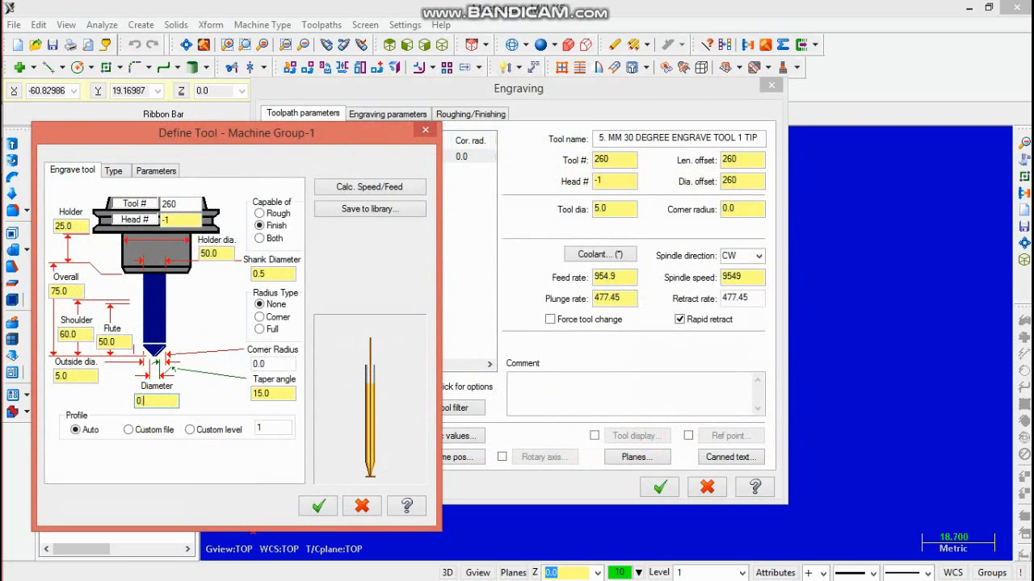
left_click(314, 506)
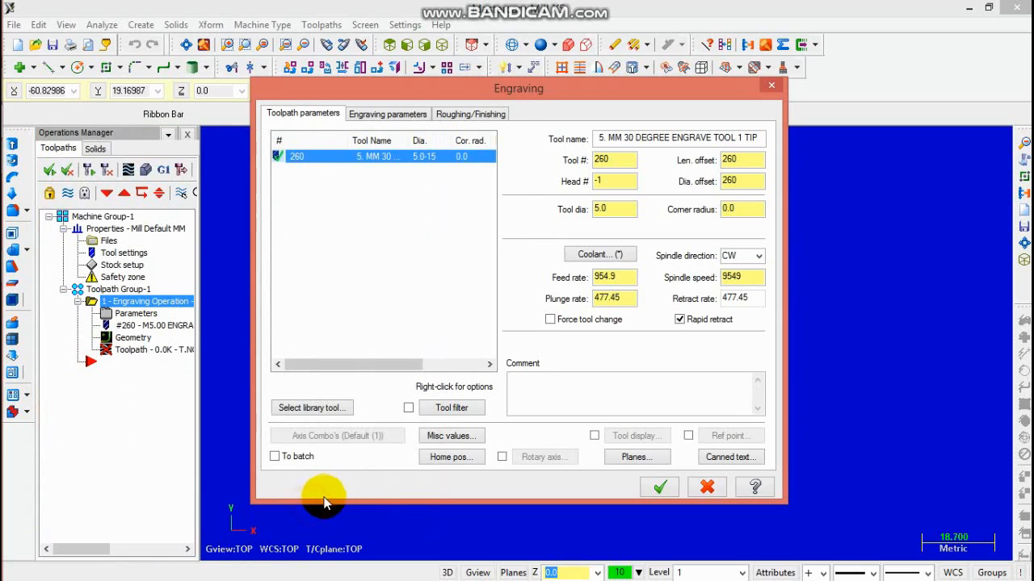
Set a negative incremental engraving depth, and generate the toolpath with zigzag roughing and First rough, then finish enabled
left_click(377, 113)
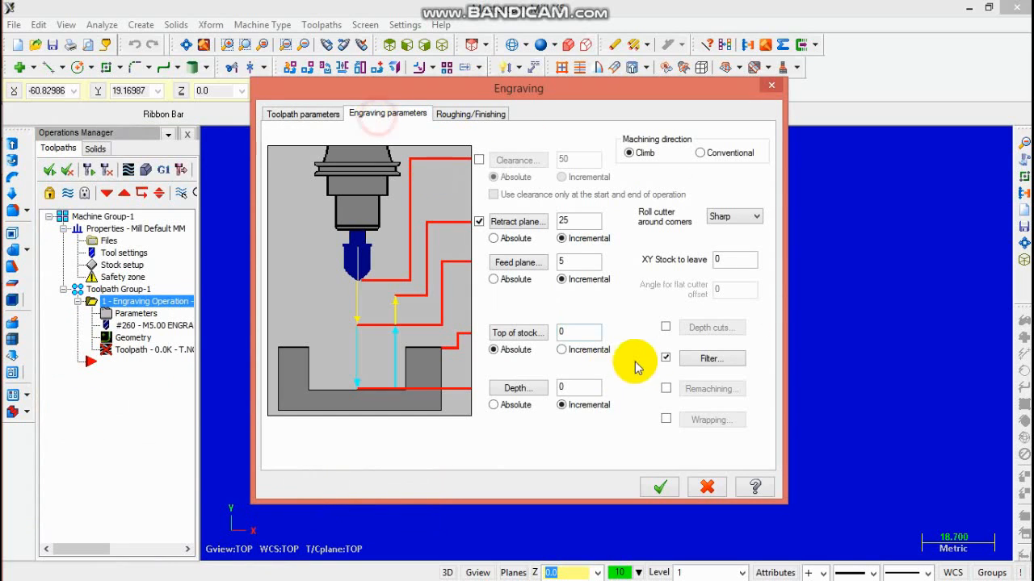
double_click(580, 387)
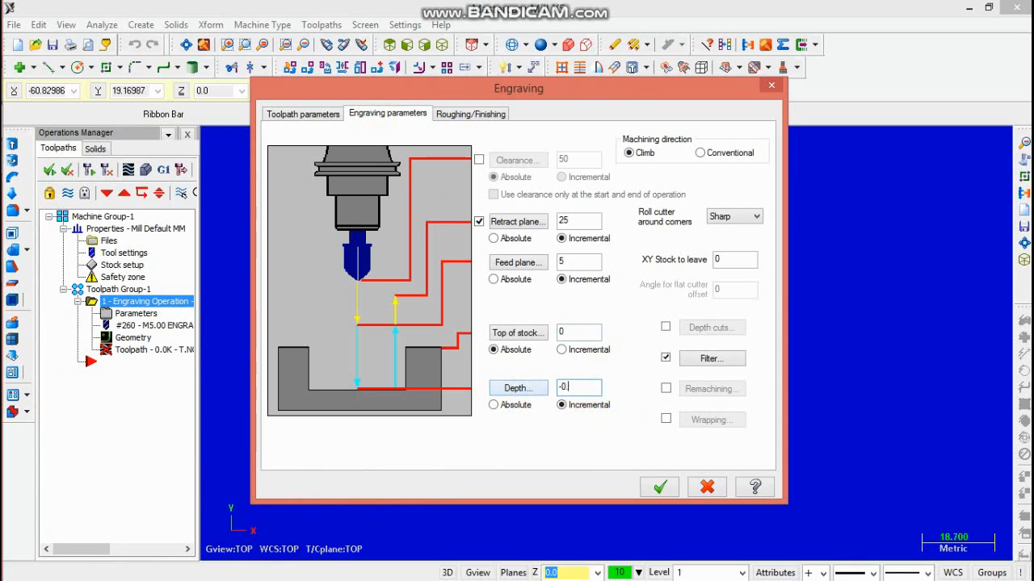
left_click(470, 113)
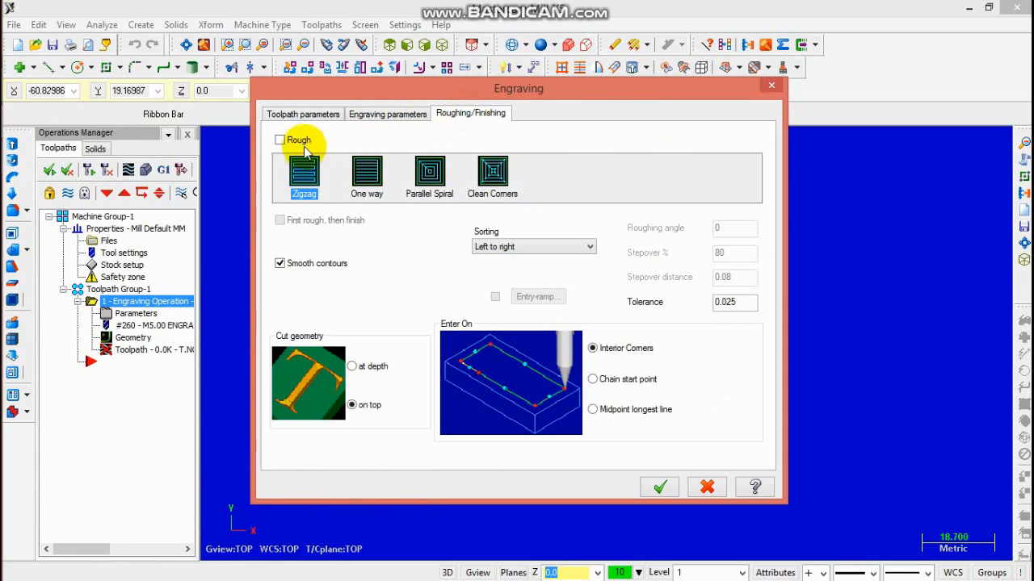
left_click(280, 139)
left_click(280, 220)
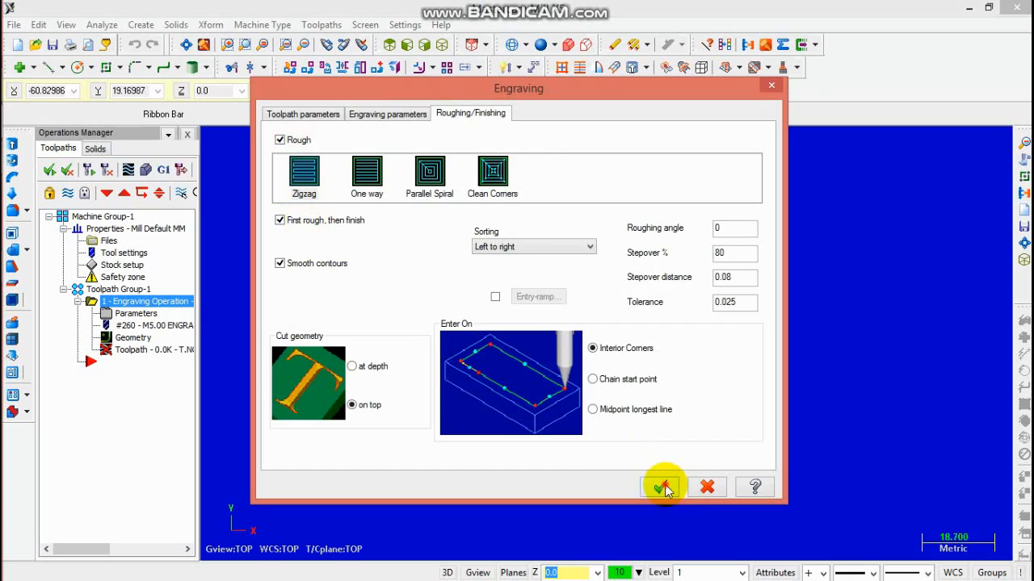
left_click(659, 487)
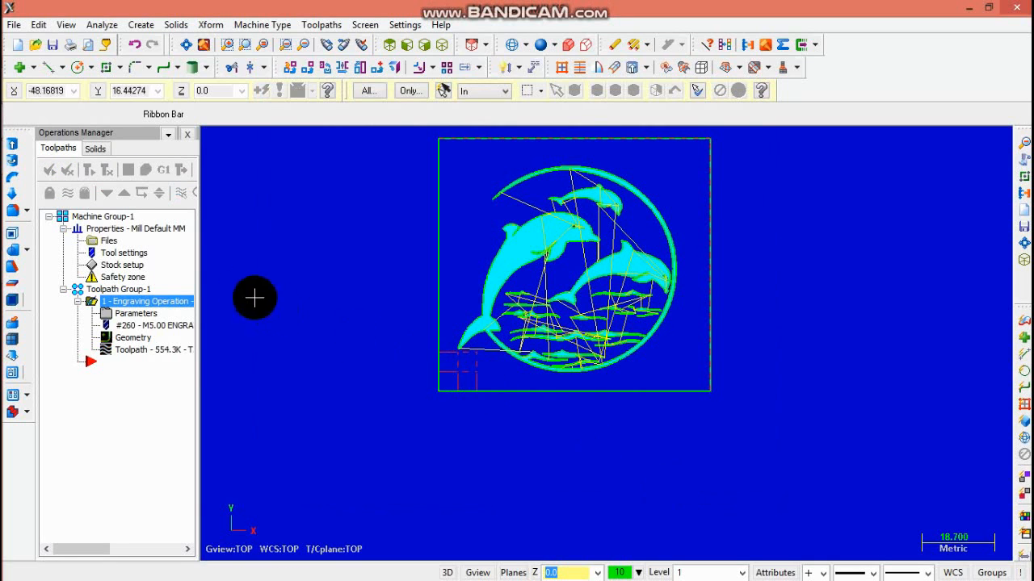
Run the solid verification of the engraving operation on the stock in isometric view
left_click(146, 170)
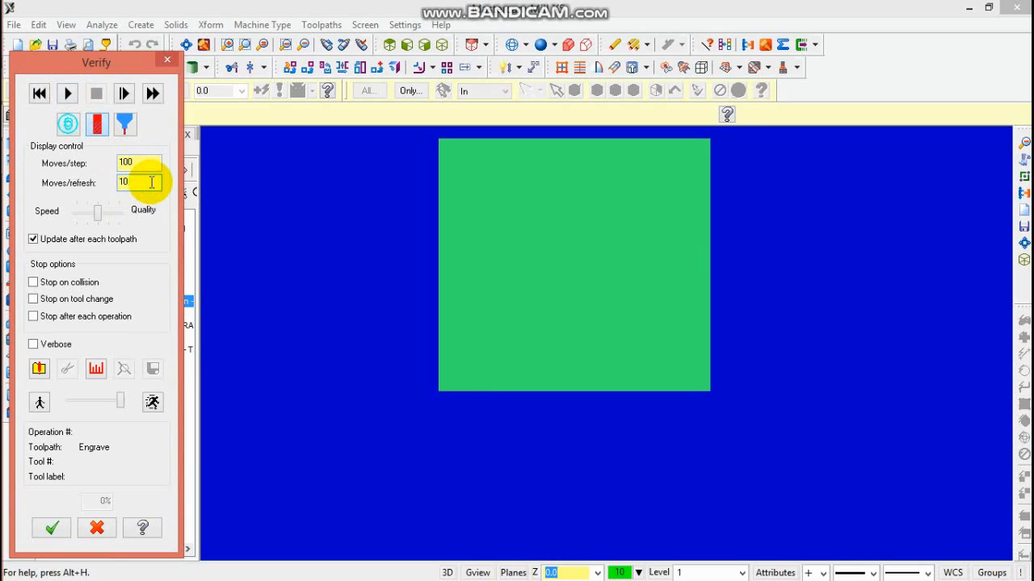
left_click(187, 46)
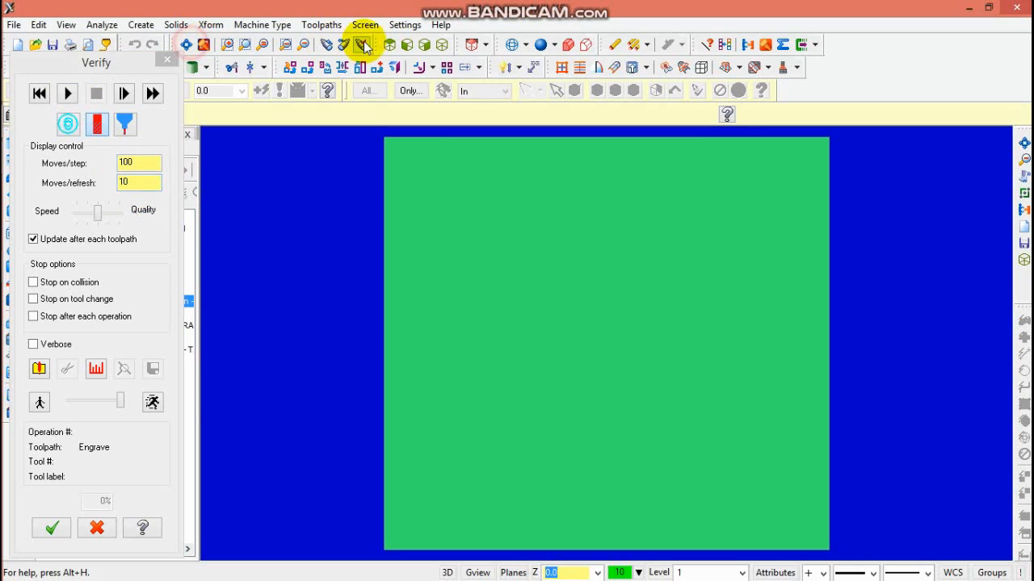
left_click(442, 45)
left_click(186, 46)
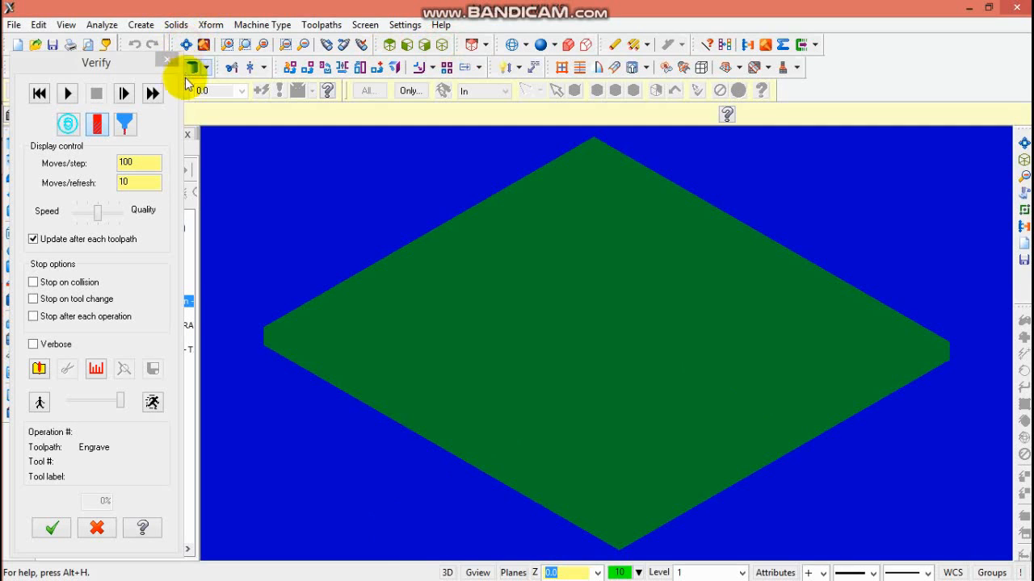
left_click(68, 94)
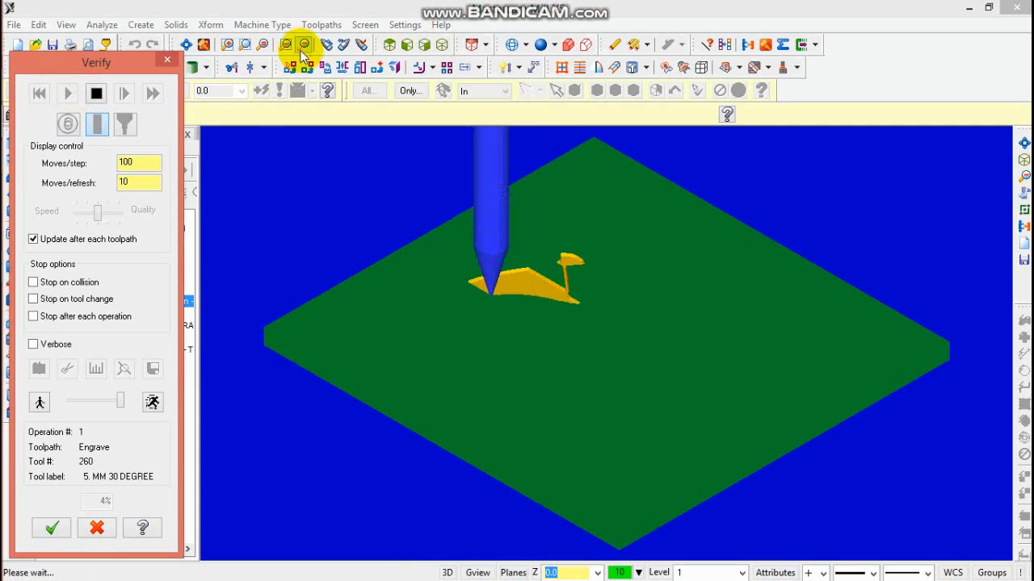
left_click(303, 46)
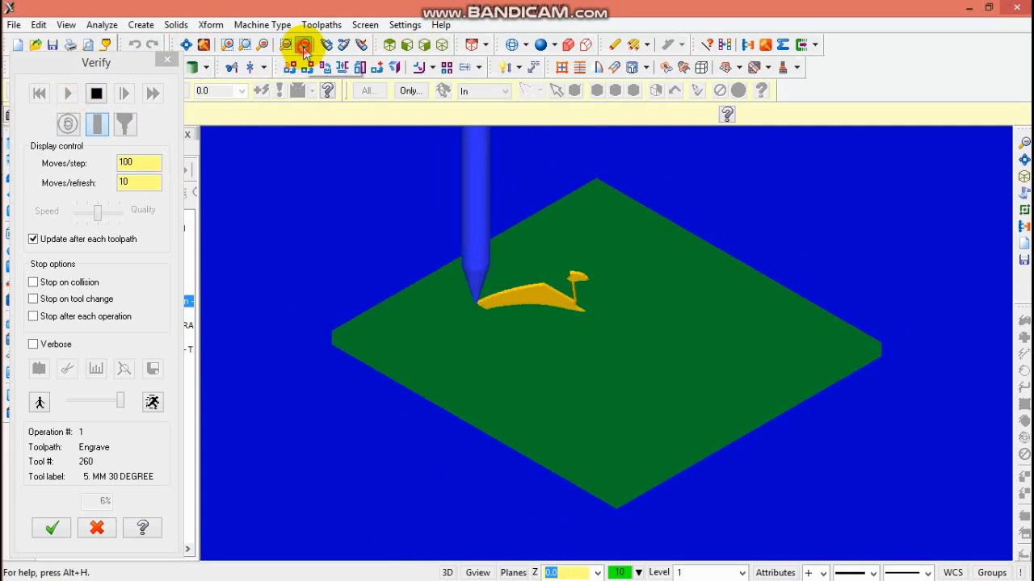
Set the verification to 10 moves per step, inspect the engraved stock from a rotated angle, and close the verification
left_click(148, 165)
key("BackSpace")
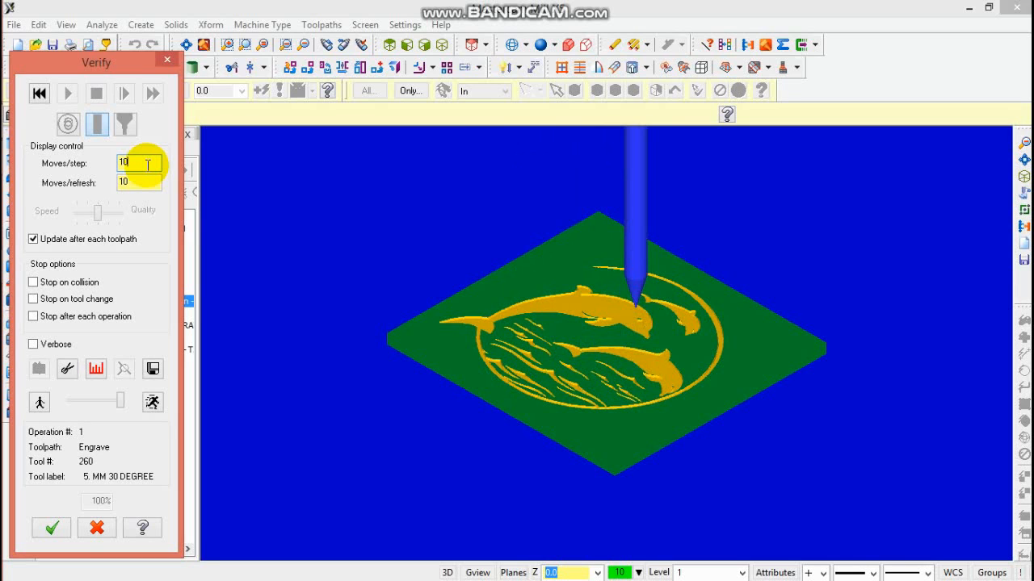
middle_click_drag(743, 247, 646, 299)
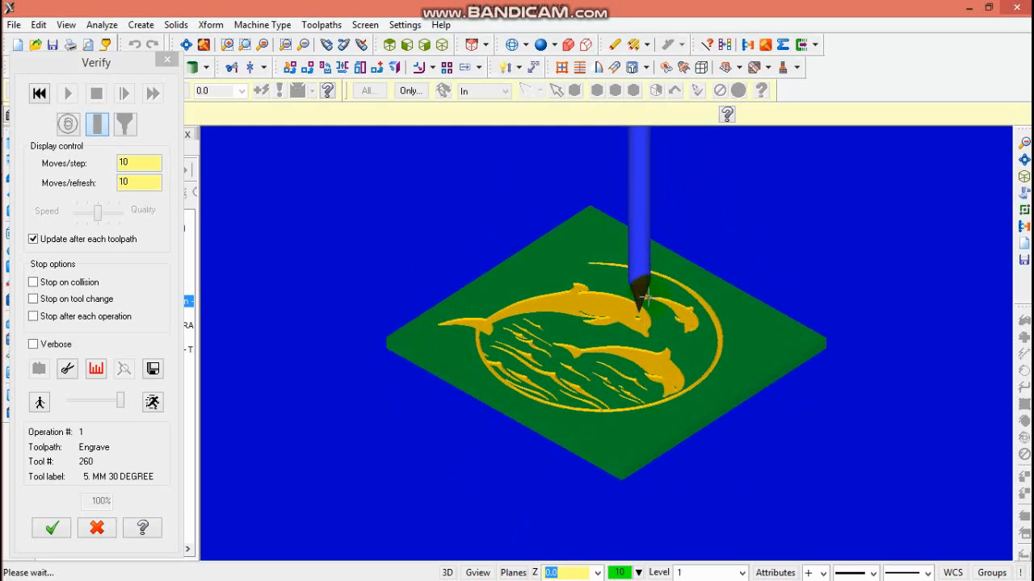
left_click(54, 529)
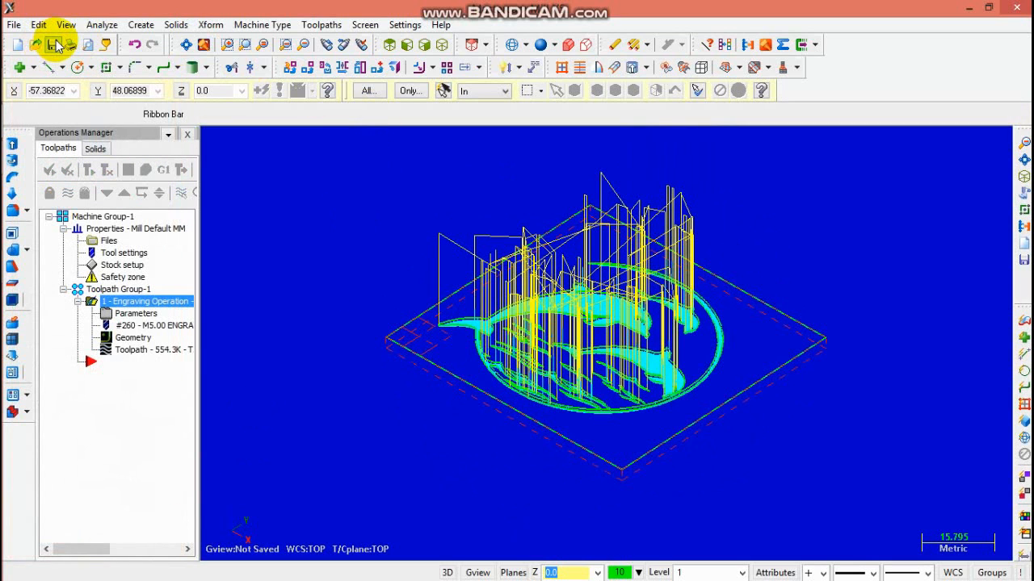
Save the file as T86 in the MCX folder as a Mastercam X5 file
left_click(53, 44)
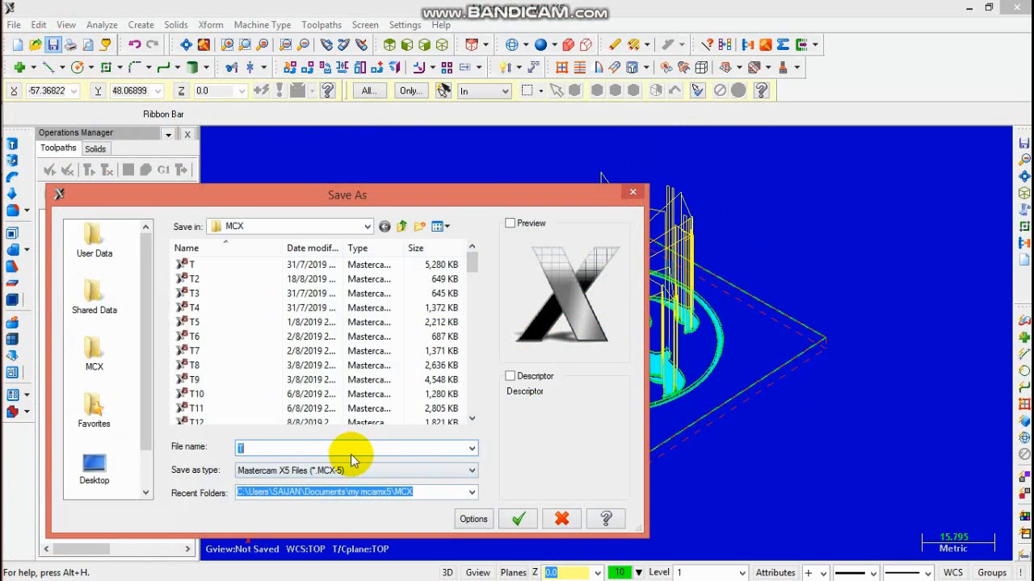
type("T")
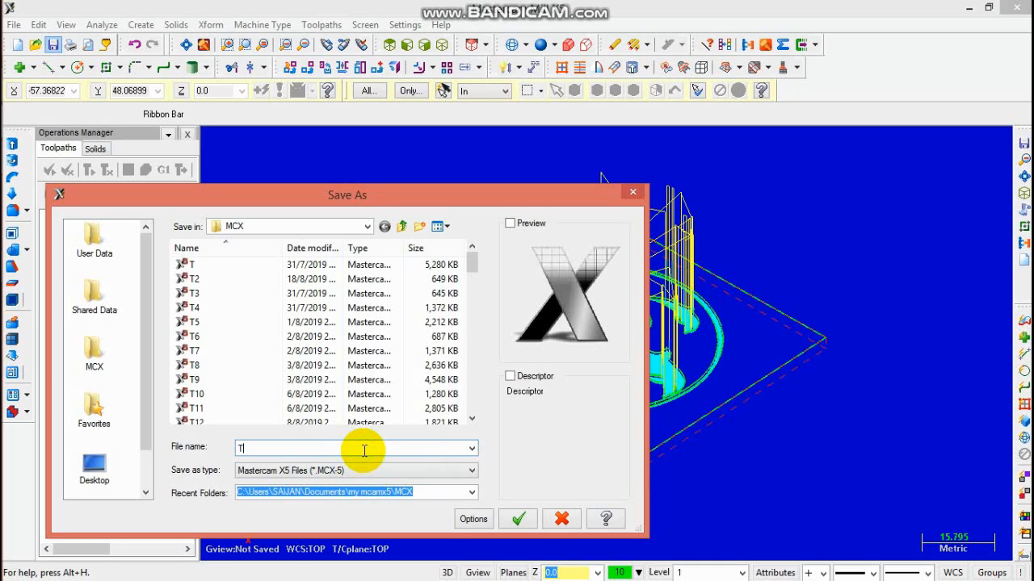
type("86")
key("Return")
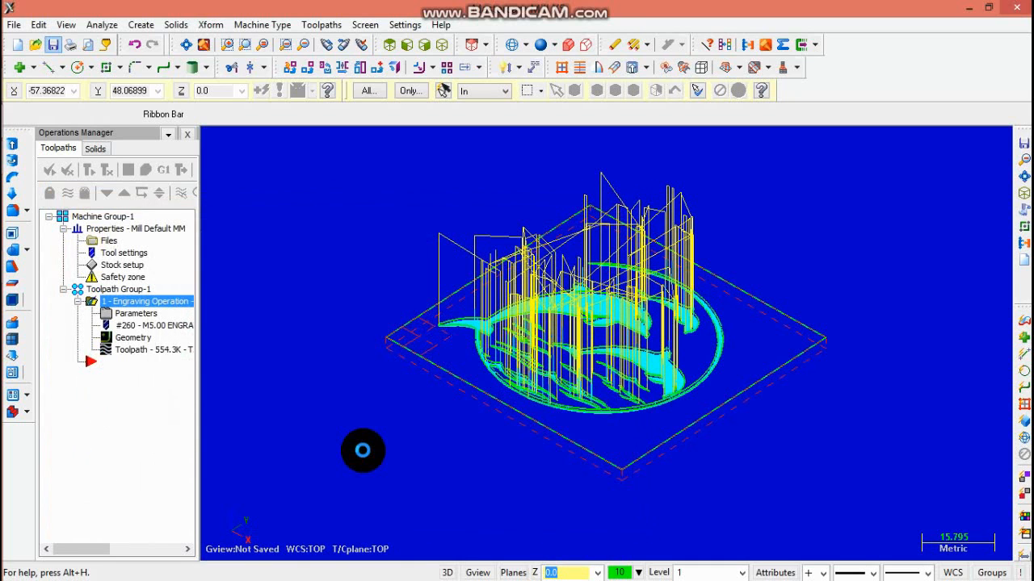